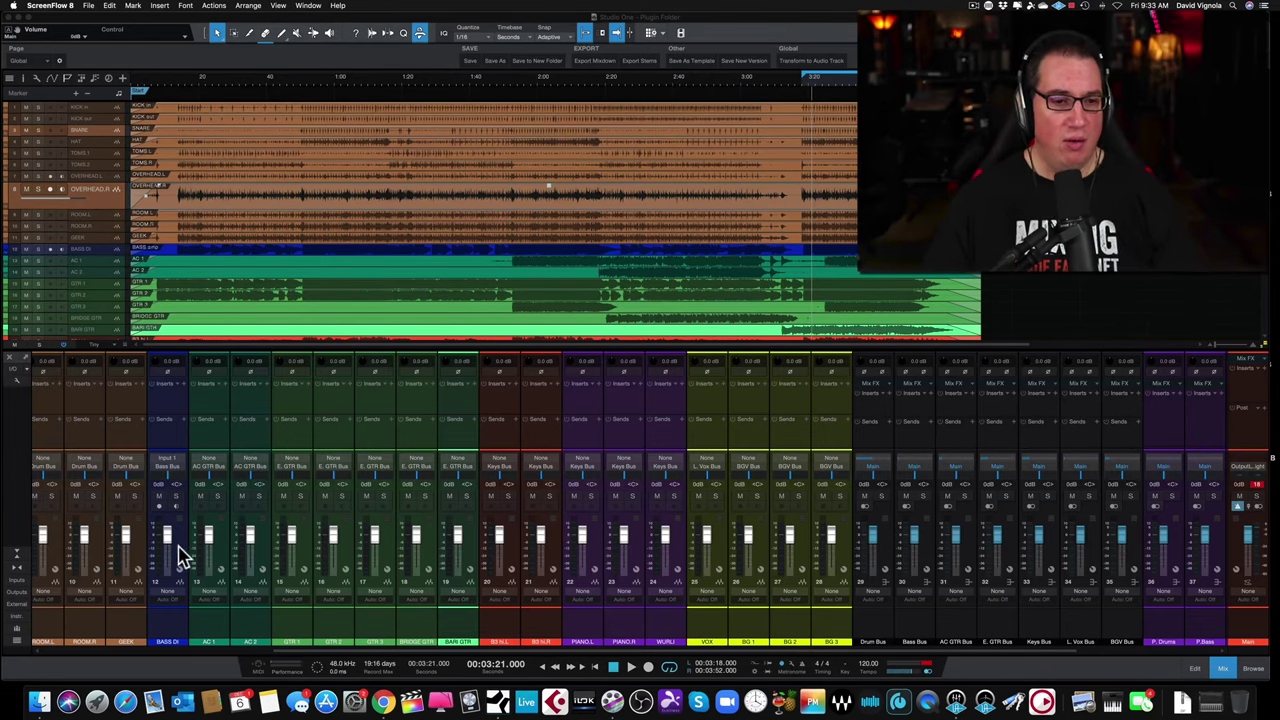
Examine the Main output and the bus channels from Drum Bus through E. GTR Bus in the mixer.
left_click_drag(584, 648, 657, 661)
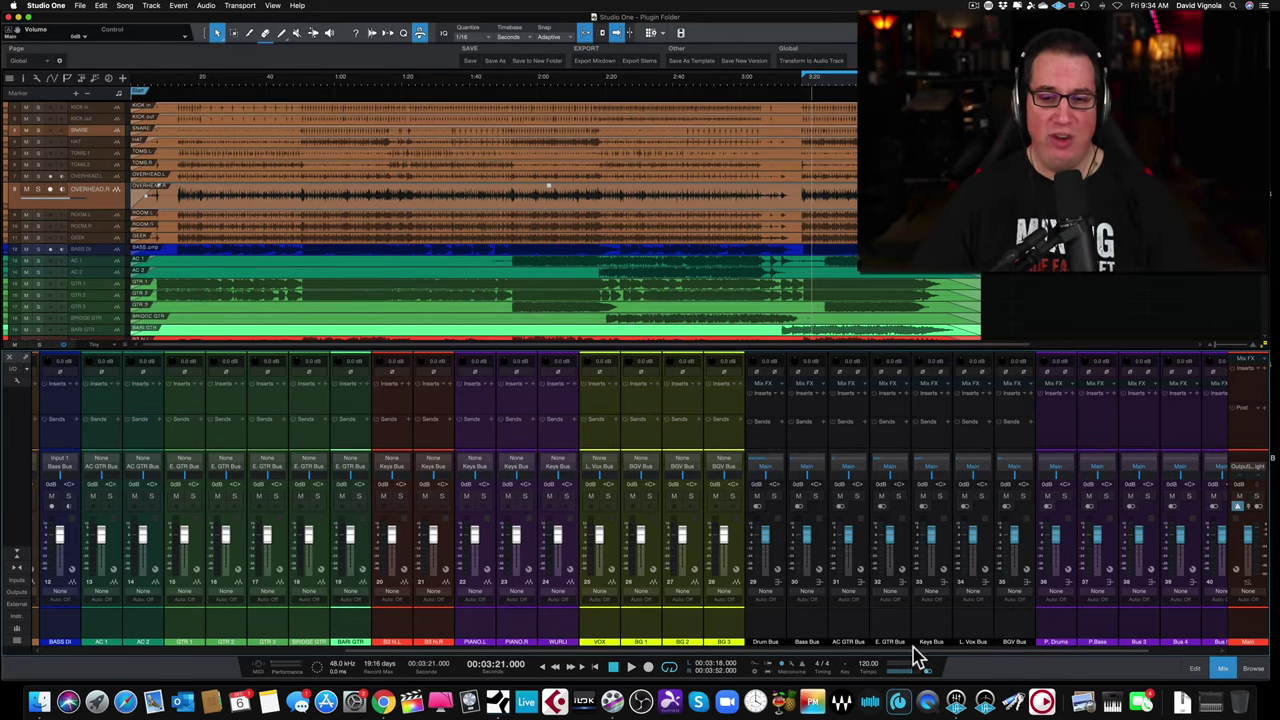
left_click(1263, 637)
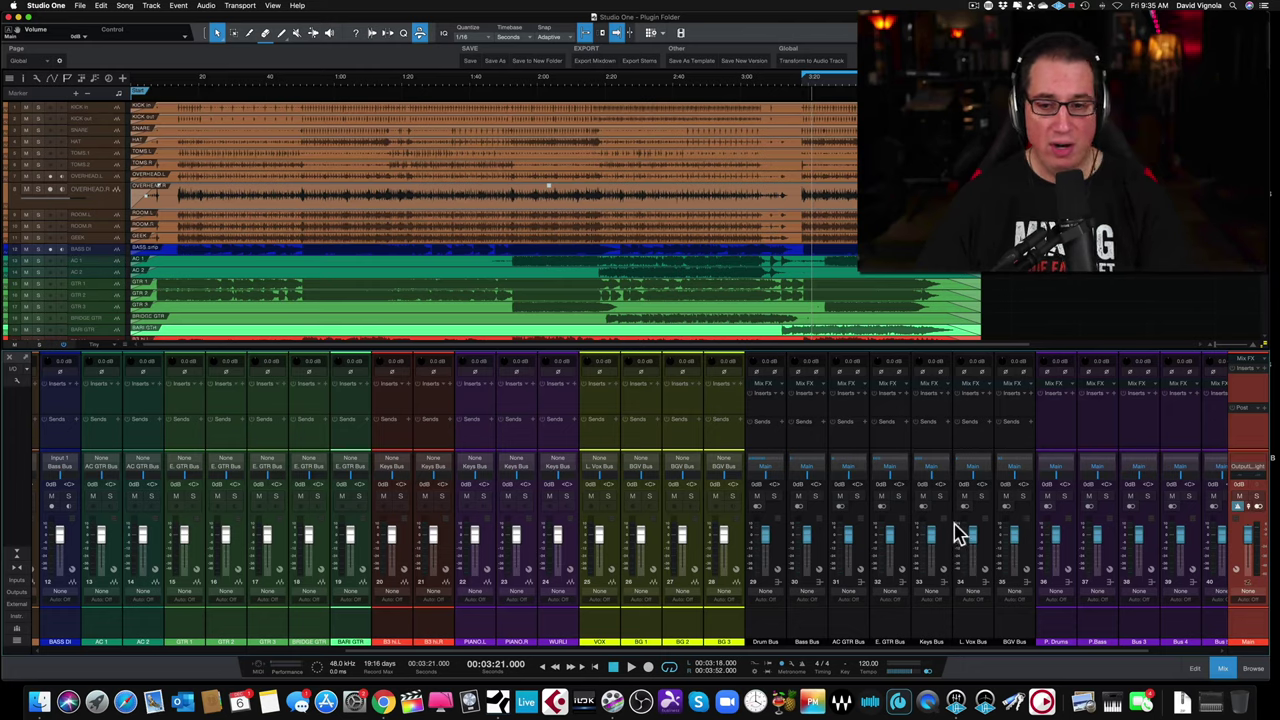
mouse_move(751, 659)
left_mouse_down()
mouse_move(520, 663)
mouse_move(766, 654)
left_mouse_up()
left_click(740, 628)
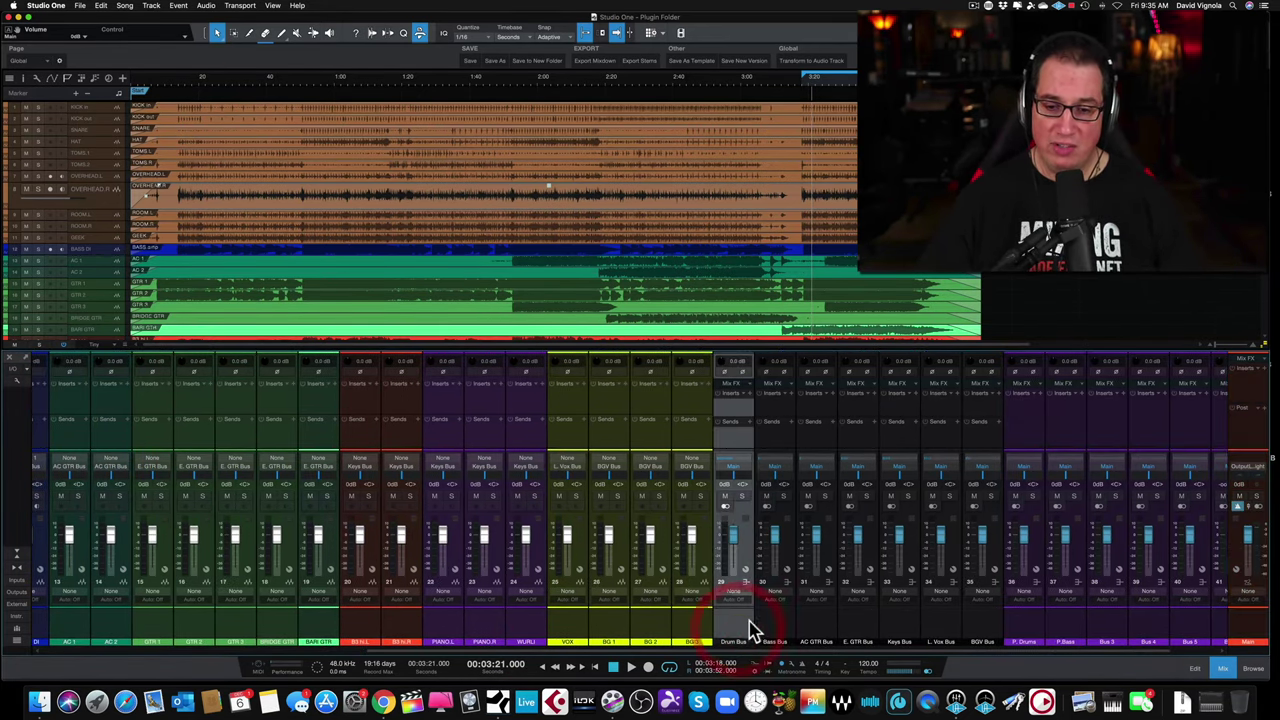
left_click(777, 628)
left_click(814, 628)
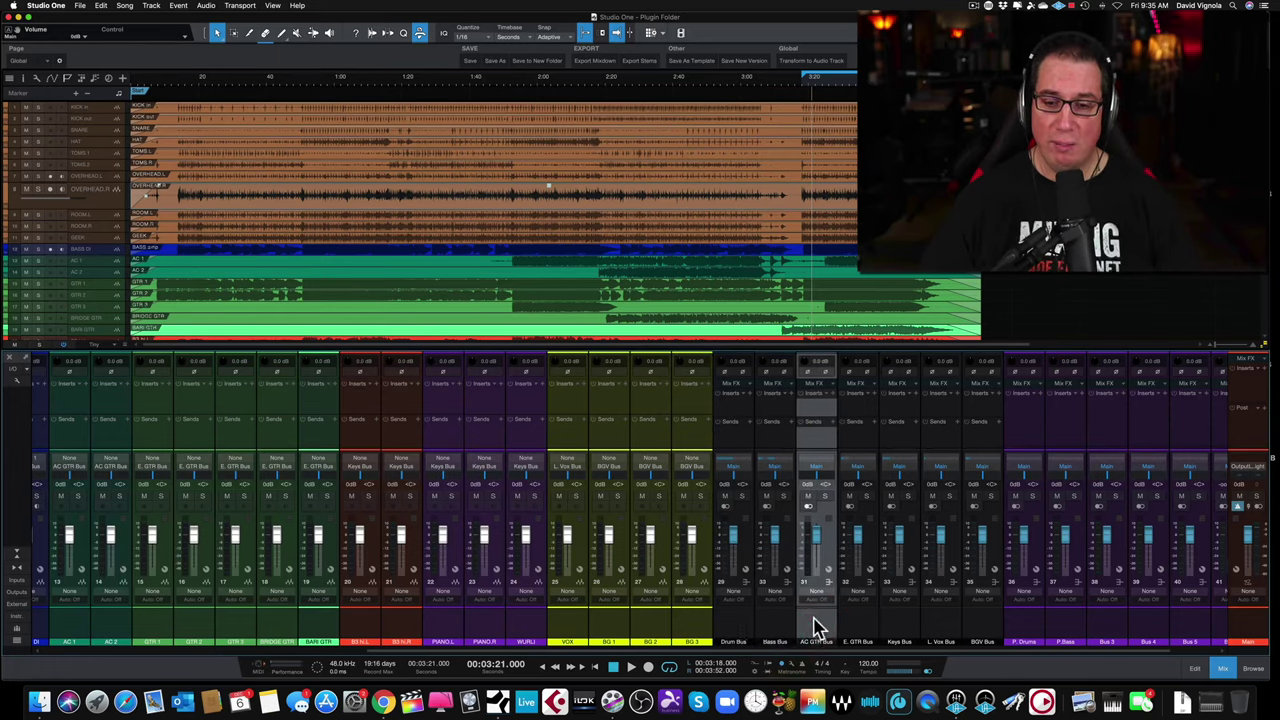
left_click(851, 624)
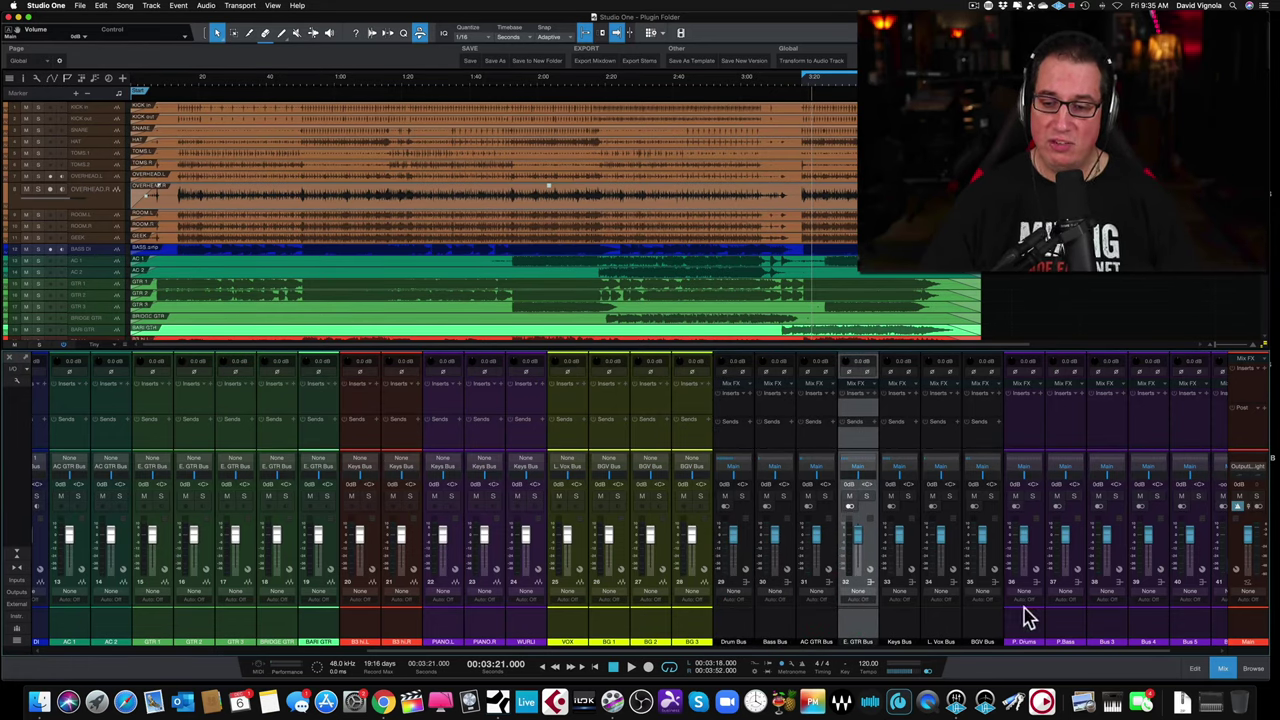
left_click(729, 619)
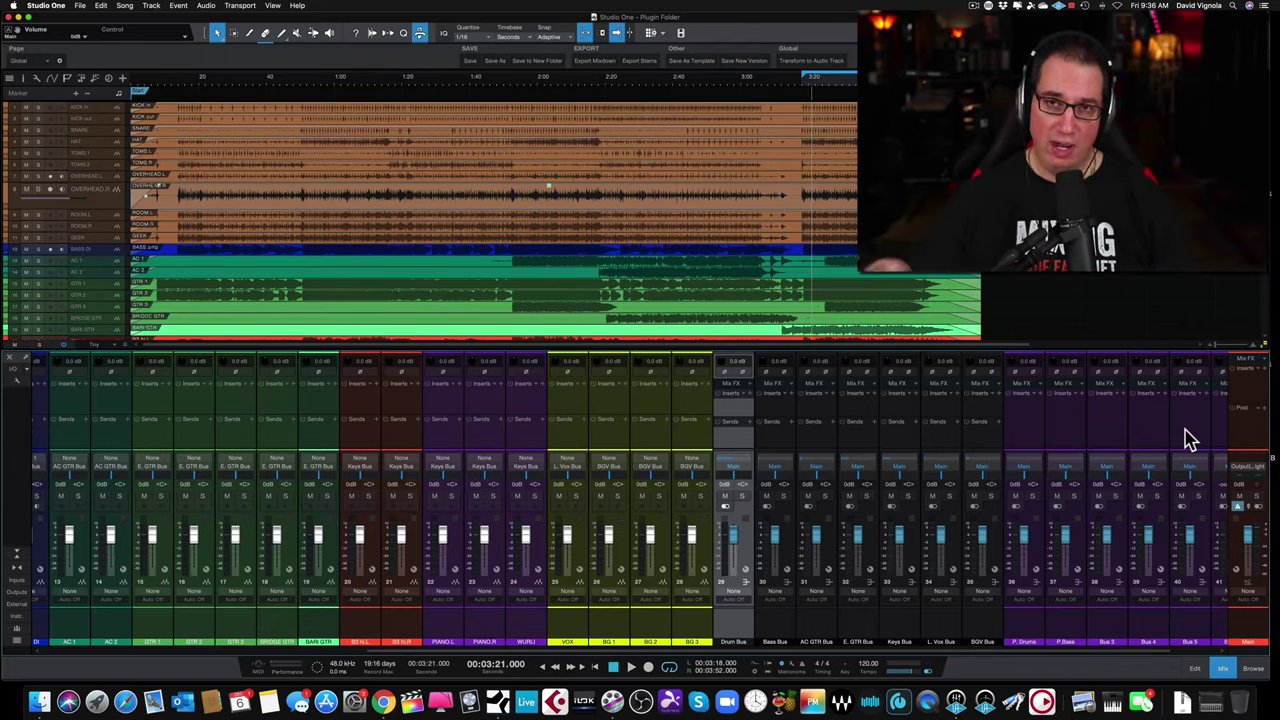
Play the song and clear the clip indicator on the Main output channel.
key("space")
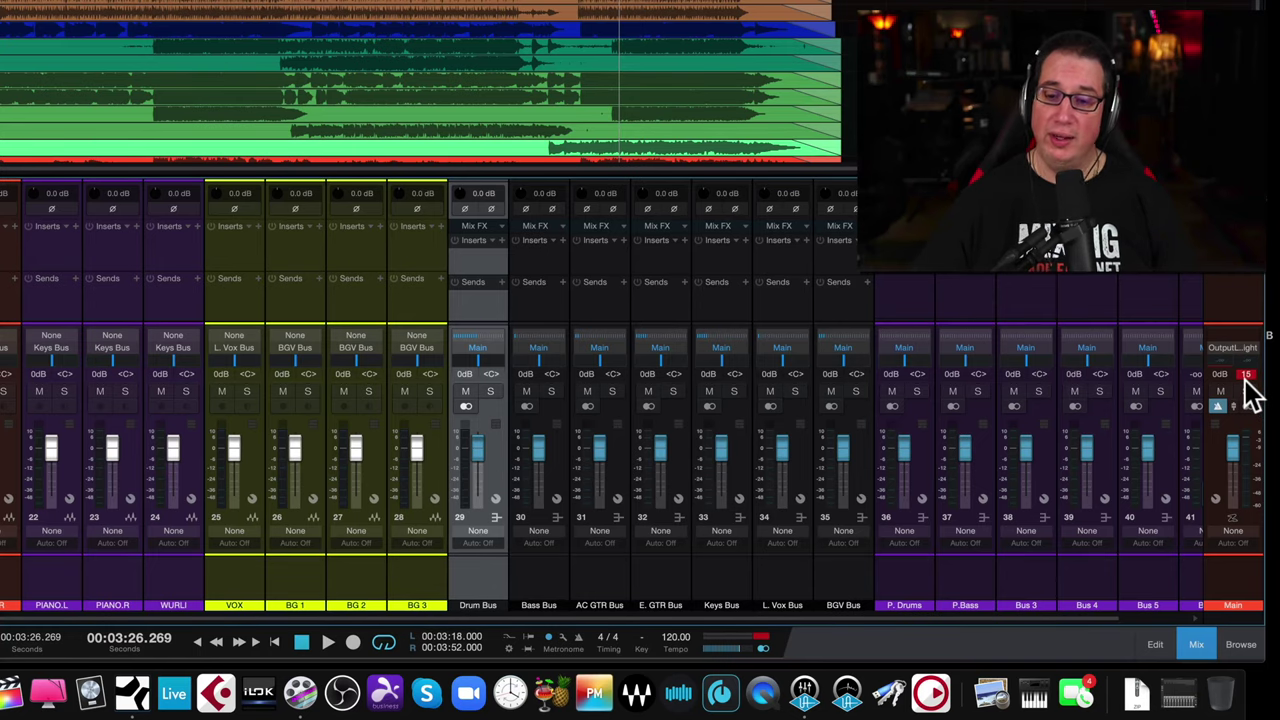
left_click(1246, 380)
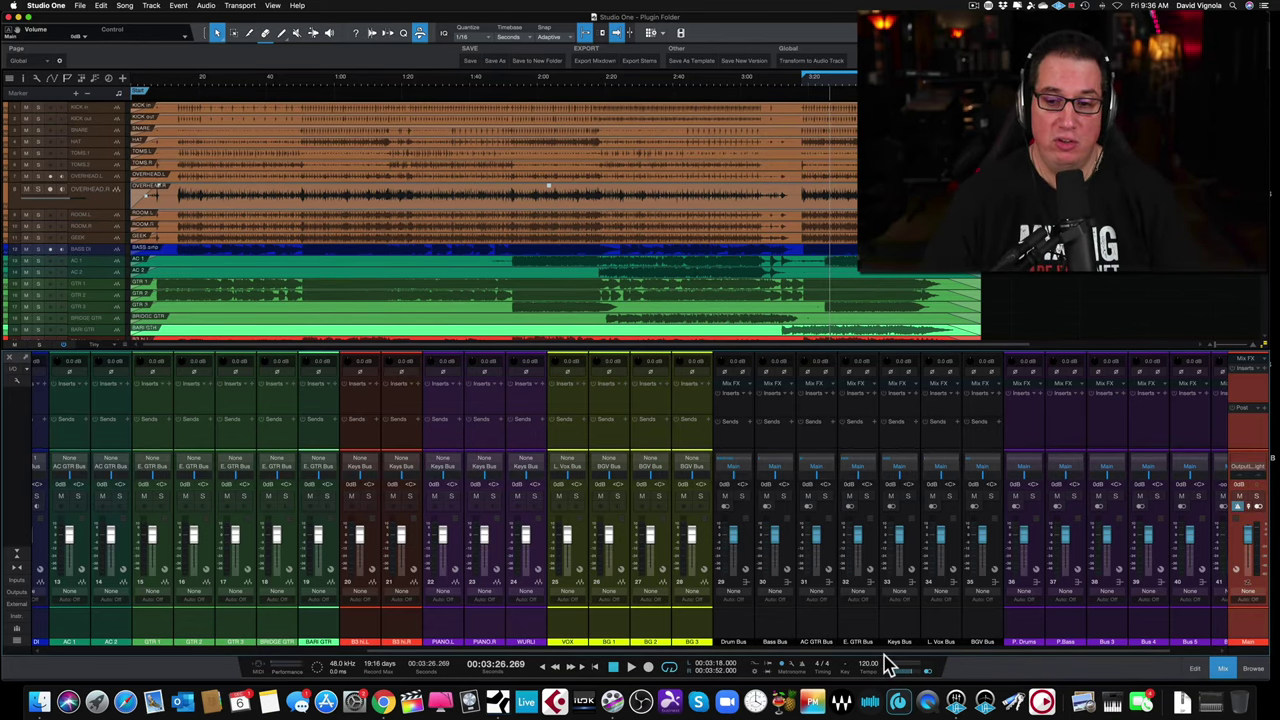
Try lowering all track faders from KICK in to BG 3 together to -13.2 dB, and undo the fader change.
left_click_drag(886, 653, 4, 625)
left_click(40, 628)
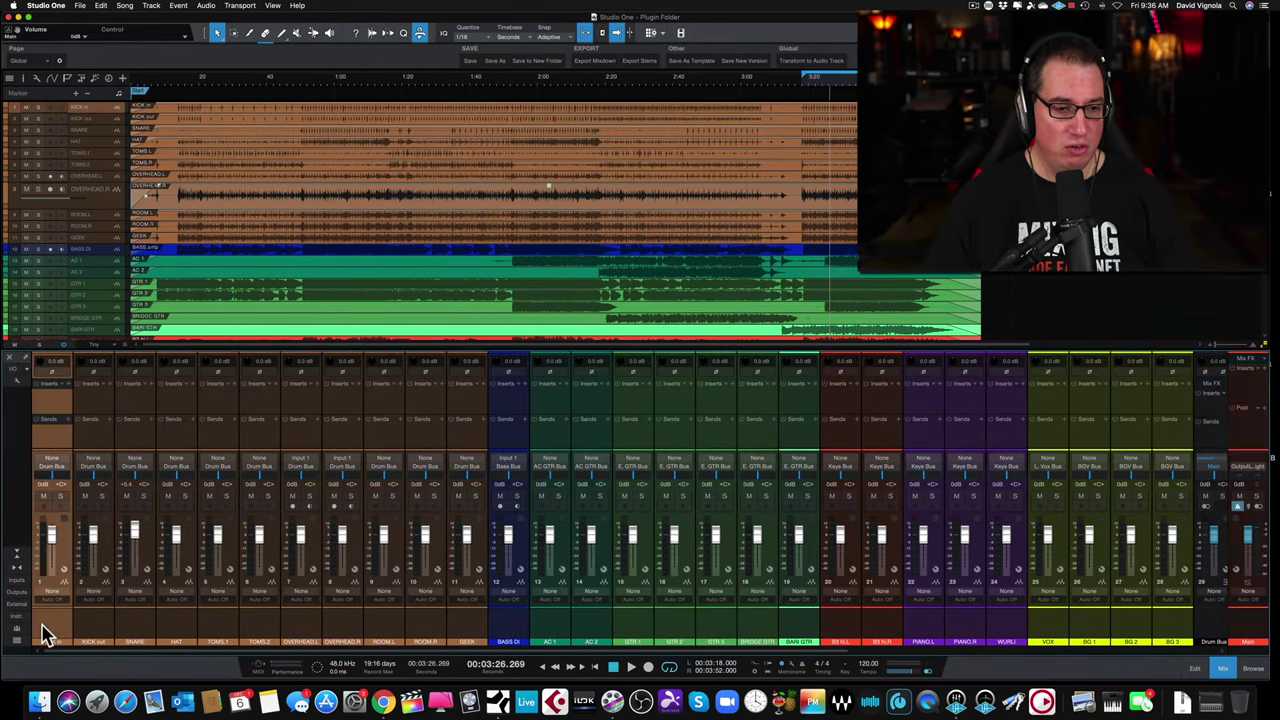
left_click(1176, 624, "shift")
left_click_drag(55, 543, 55, 553)
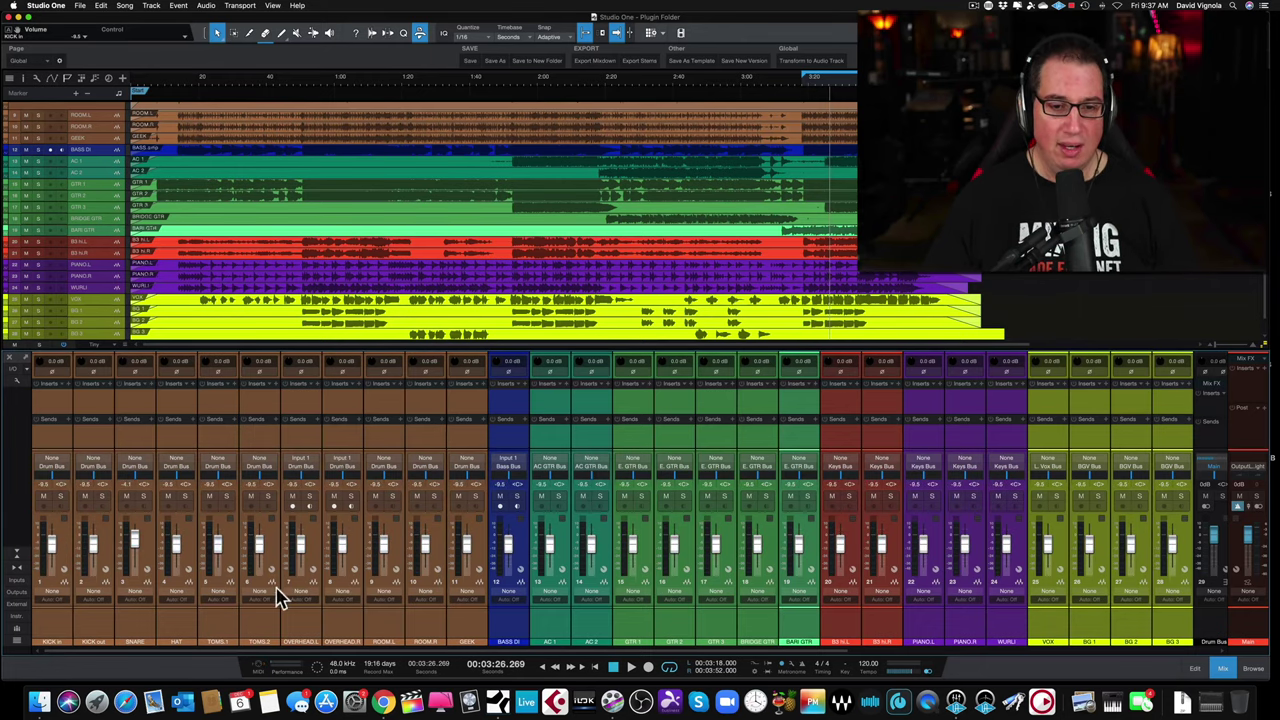
left_click_drag(509, 553, 508, 570)
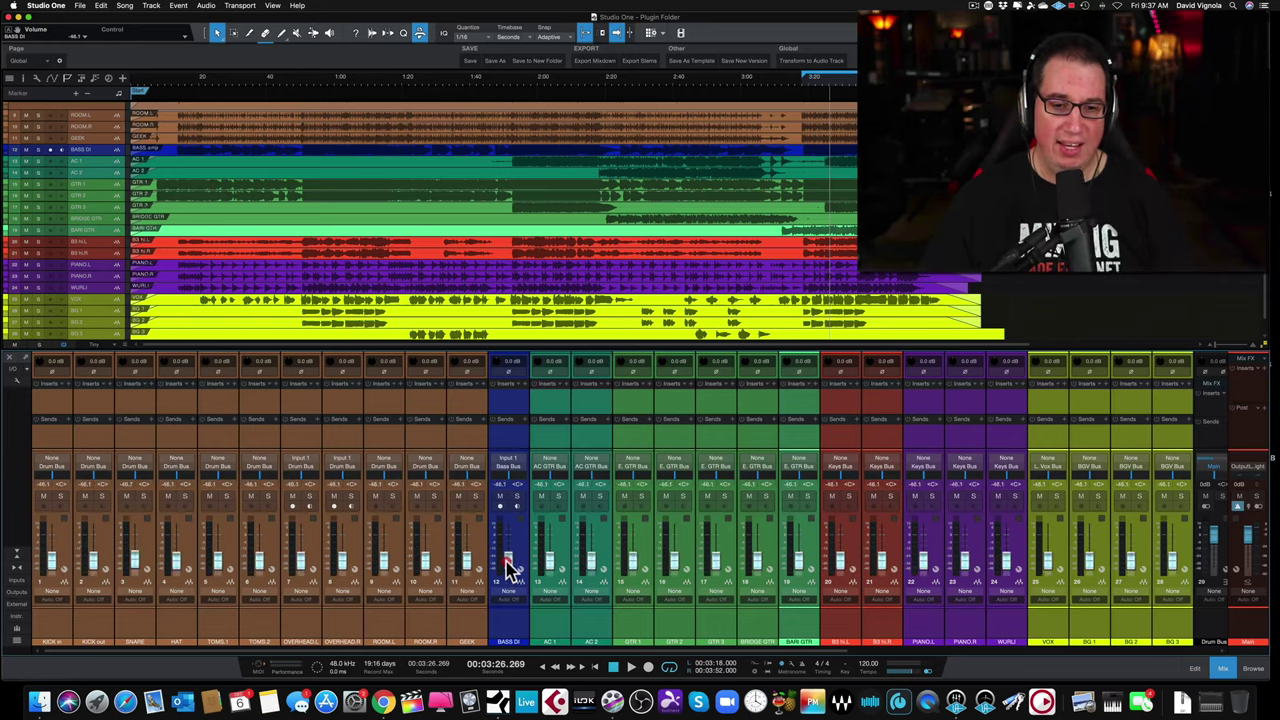
left_click_drag(510, 571, 510, 572)
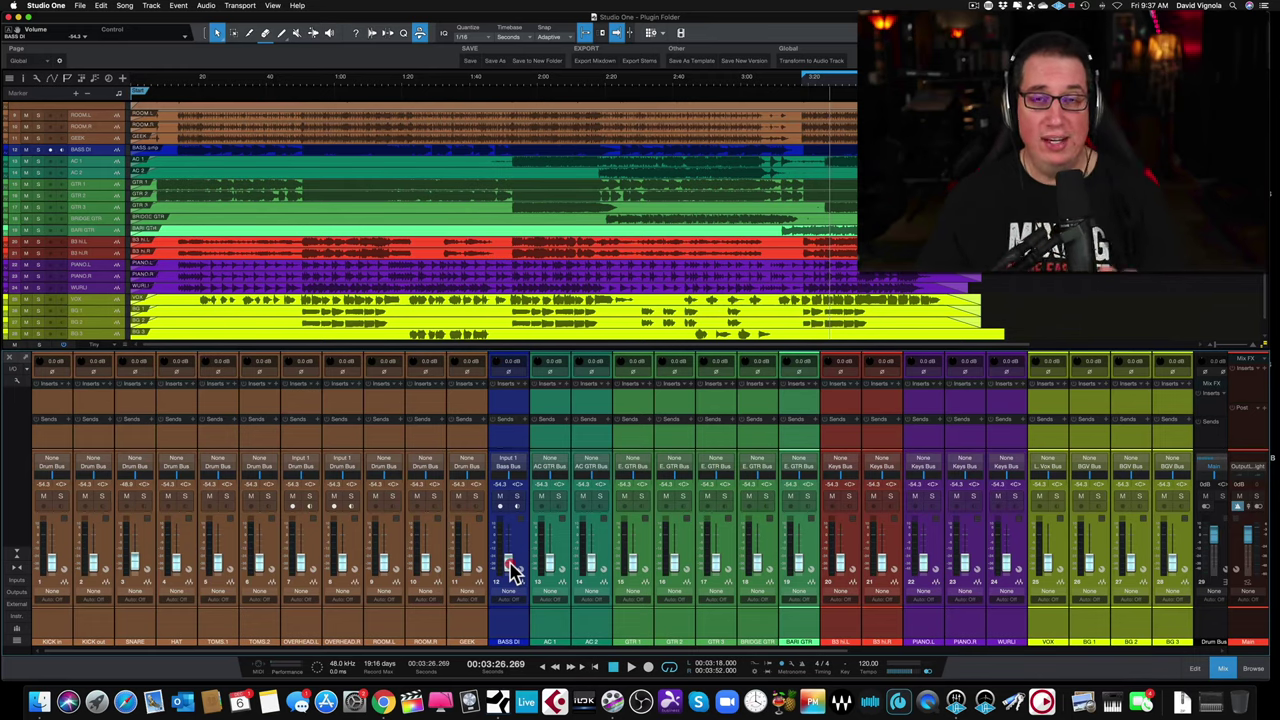
mouse_move(510, 570)
left_mouse_down()
mouse_move(508, 531)
mouse_move(508, 565)
mouse_move(504, 546)
left_mouse_up()
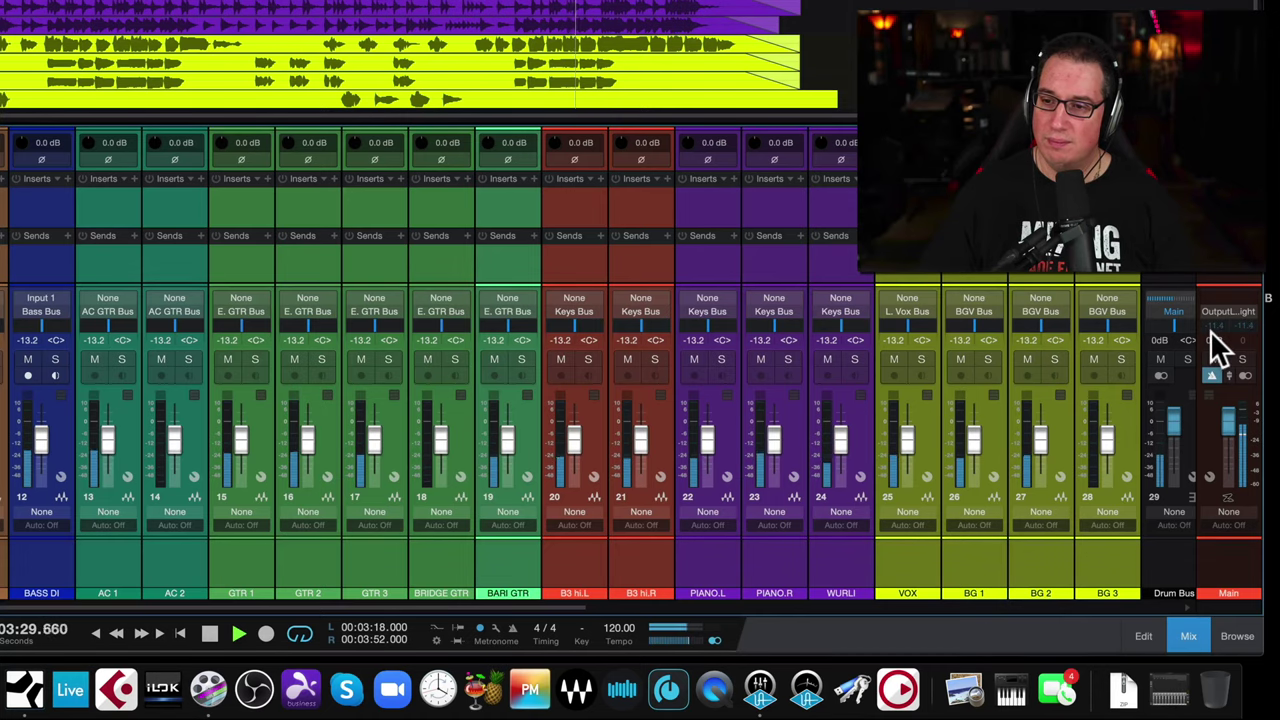
key("space")
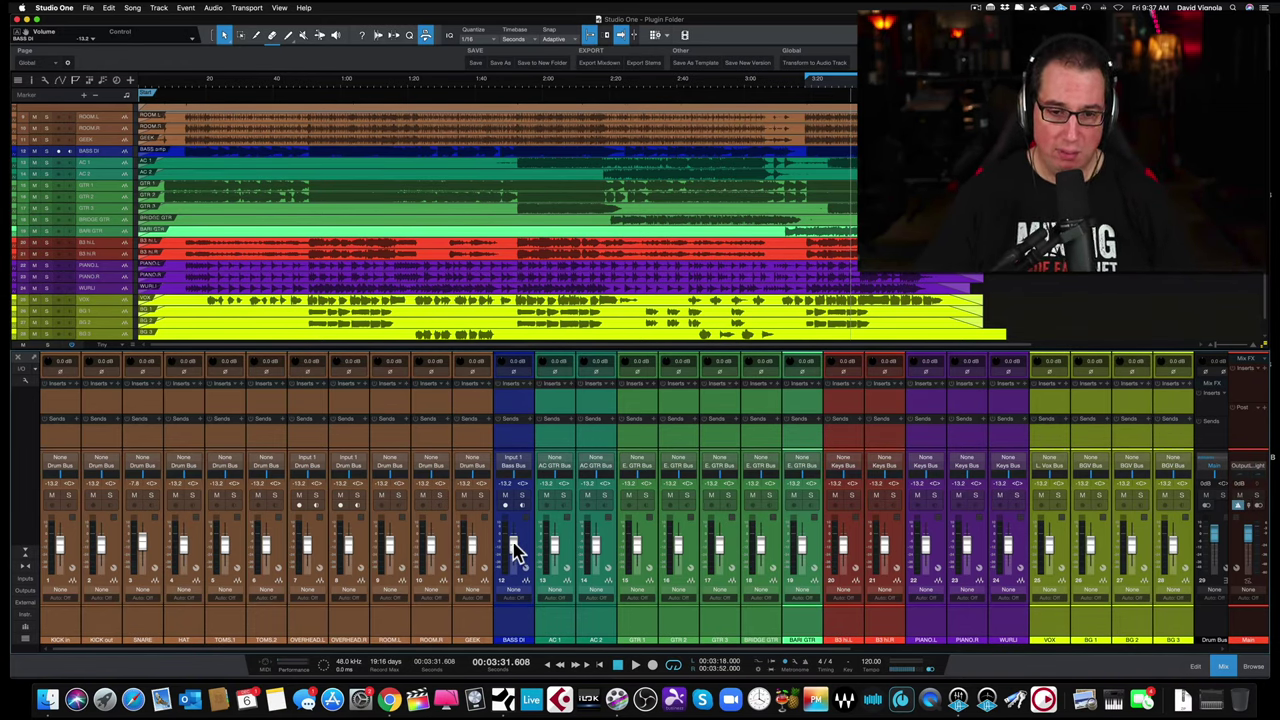
key("super+z")
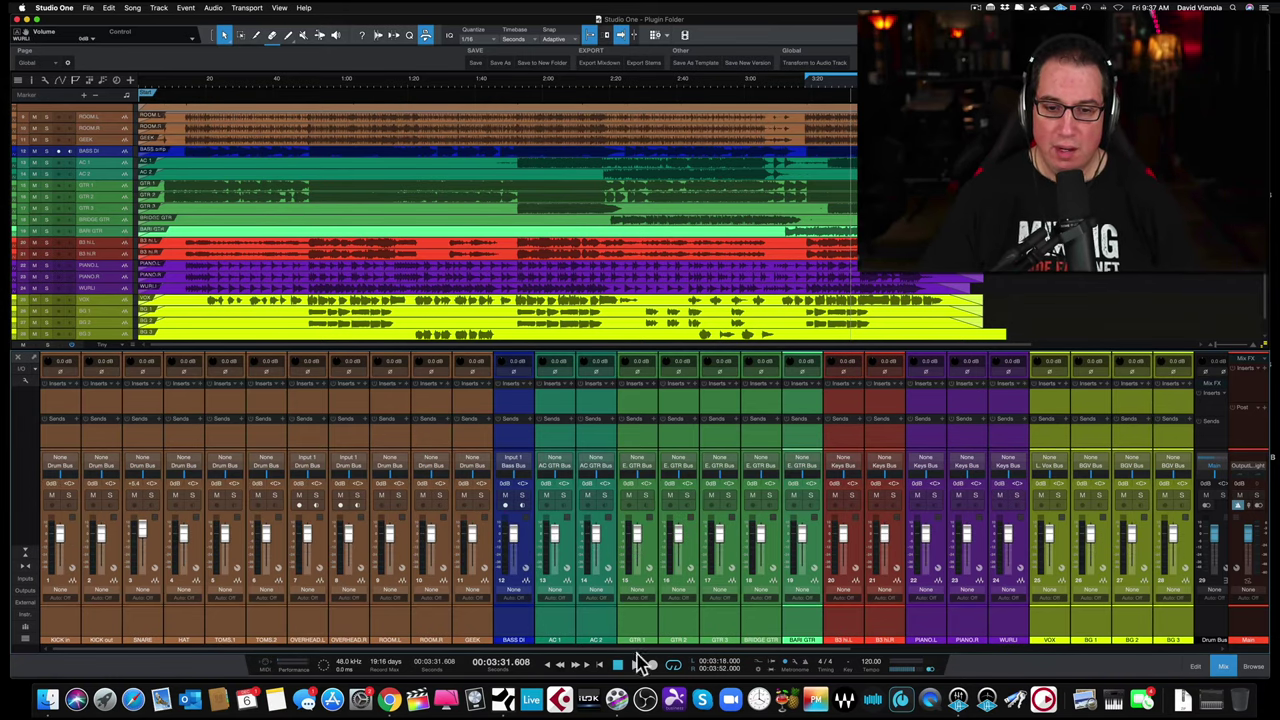
Select the buses from Drum Bus through BGV Bus and lower their faders together to -16.3 dB.
left_click_drag(637, 648, 937, 654)
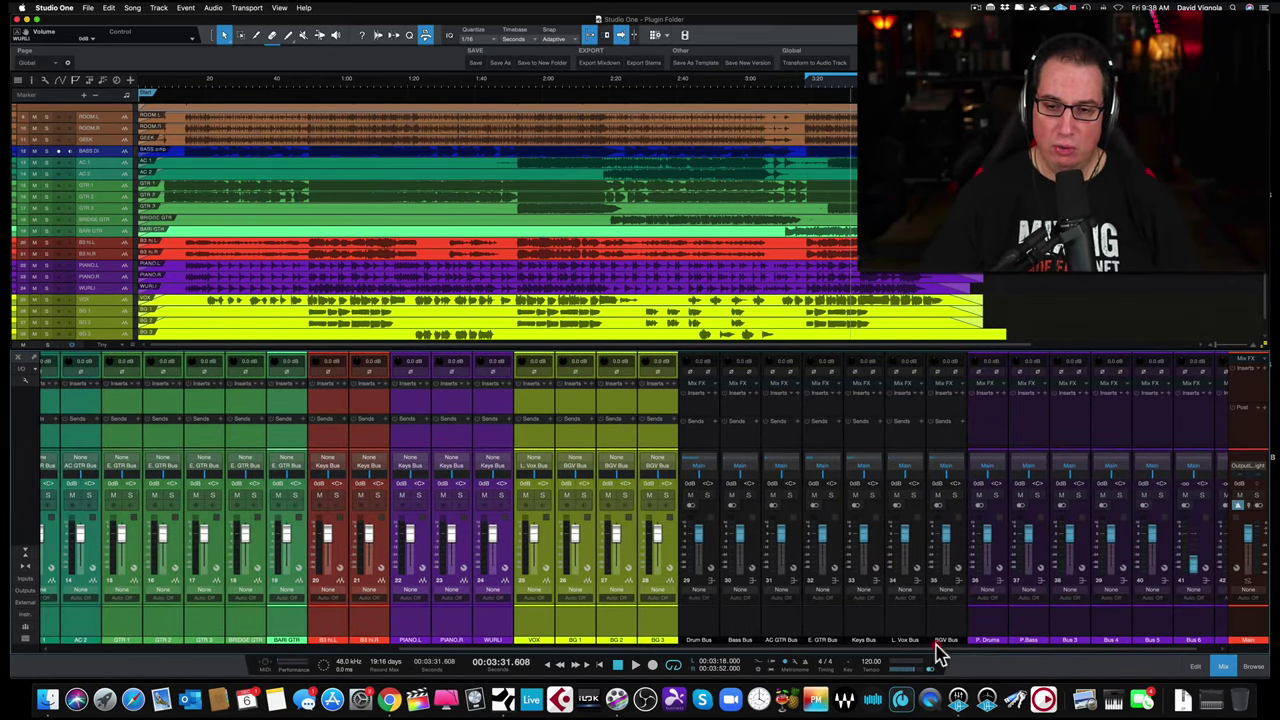
left_click(700, 628)
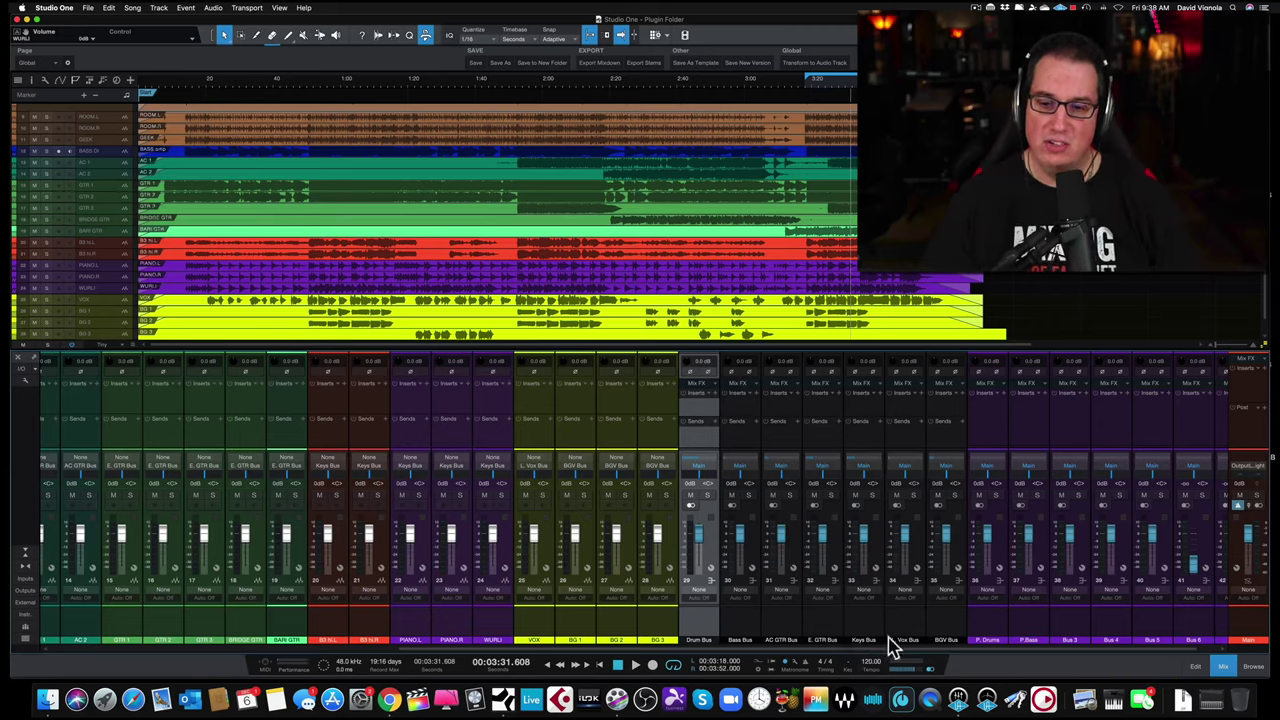
left_click(944, 628, "shift")
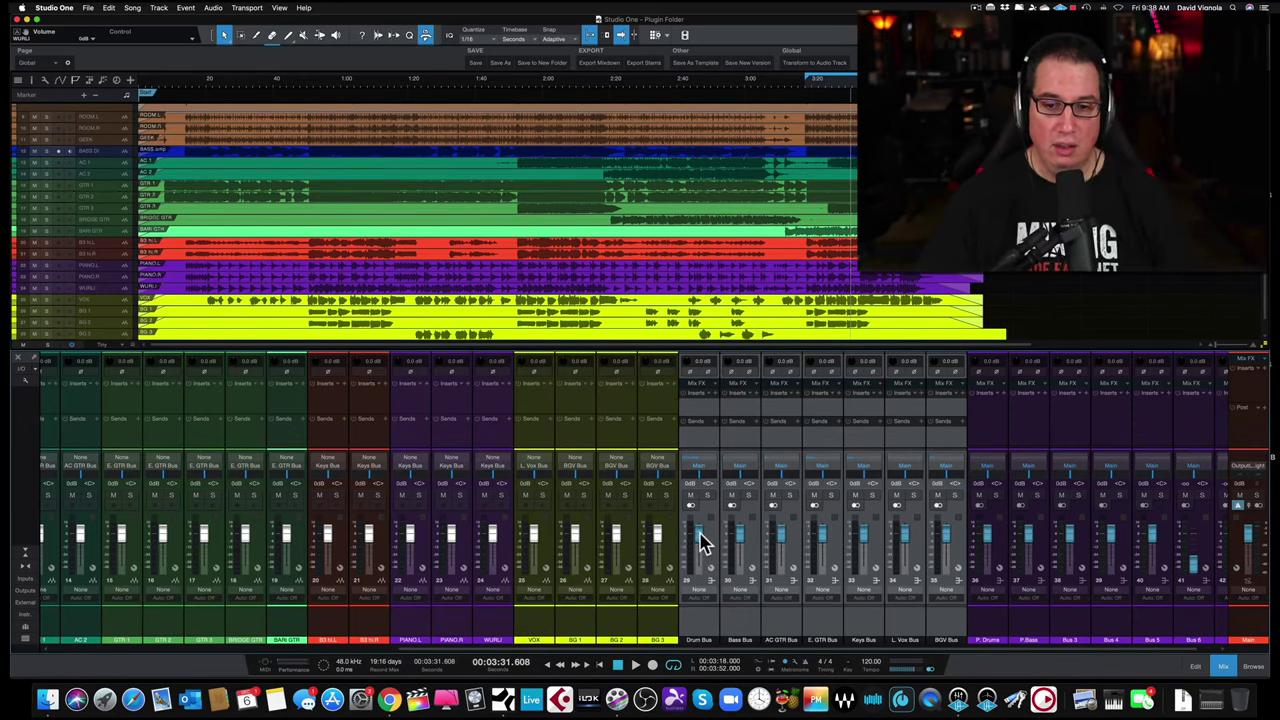
left_click_drag(700, 541, 700, 555)
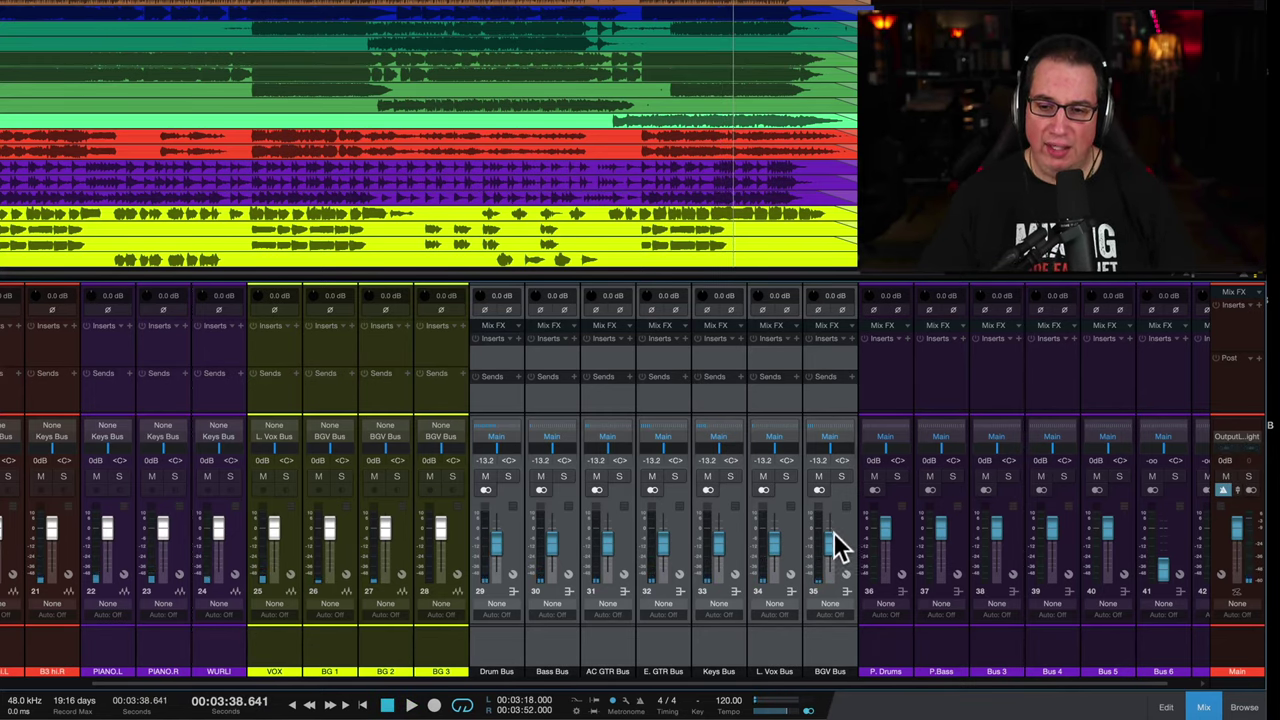
left_click_drag(831, 536, 831, 539)
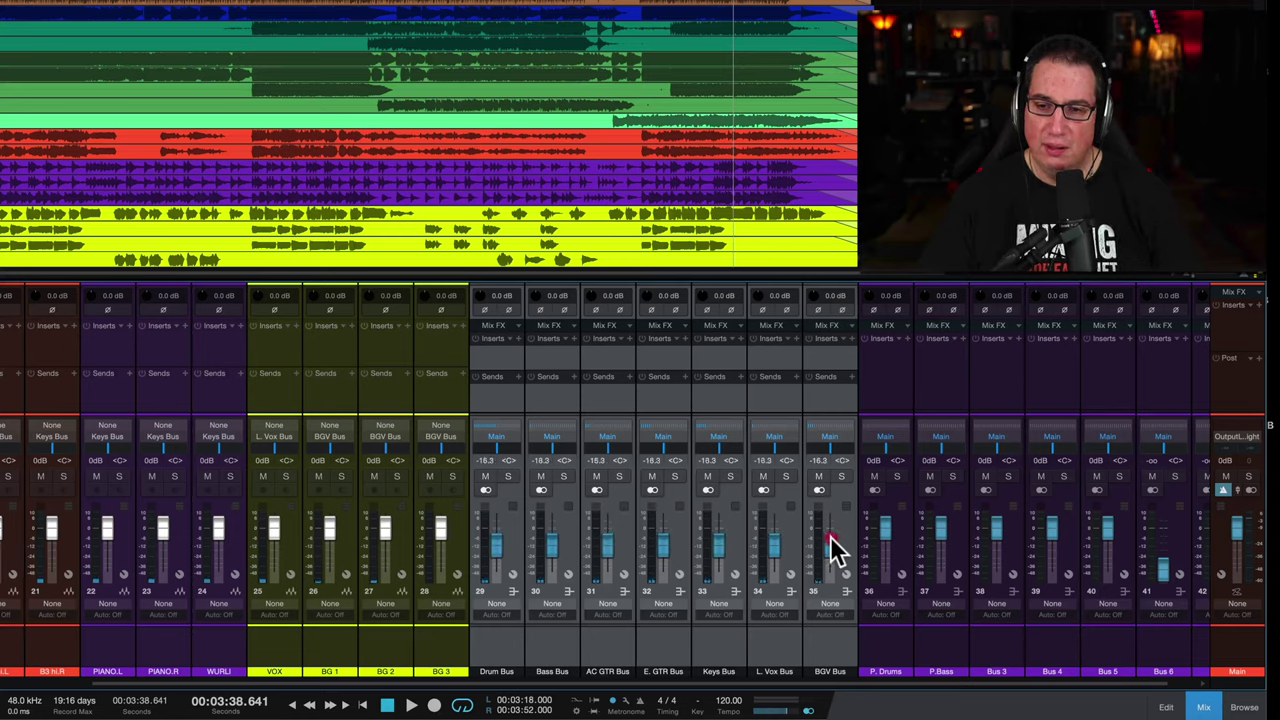
key("space")
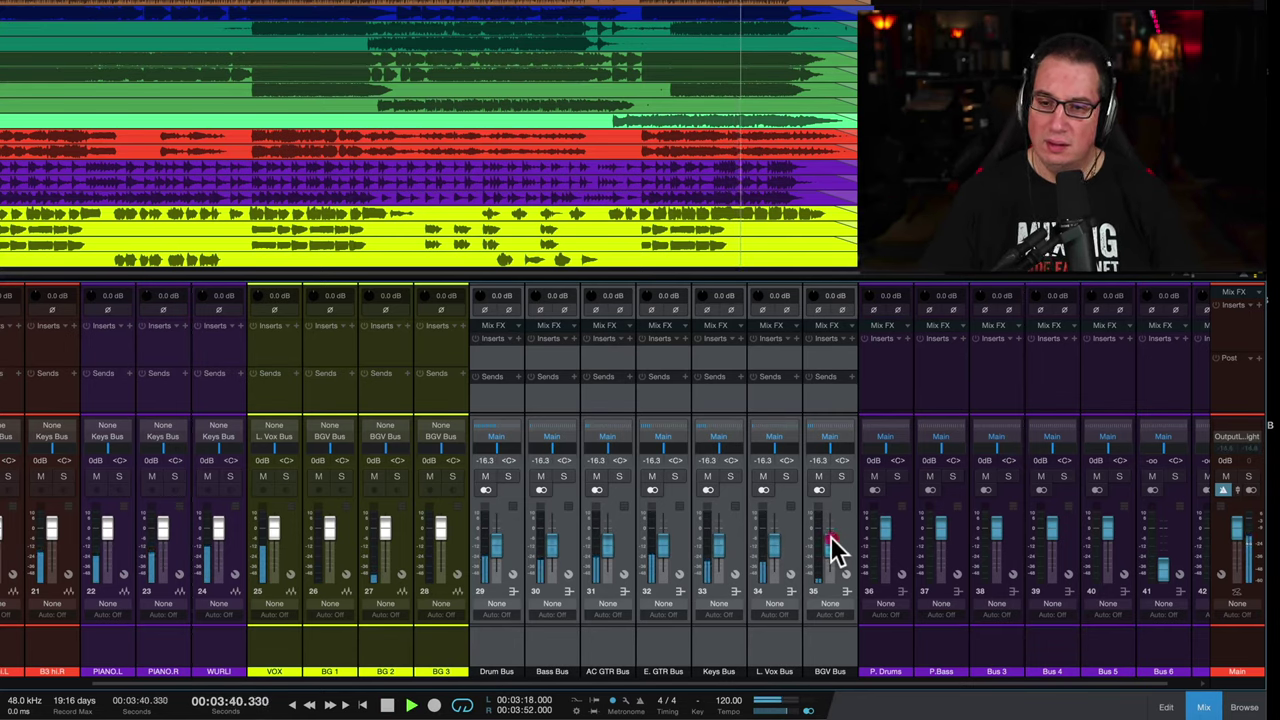
Try the grouped bus faders at -15.3 and -17.3 dB, and reset them all to 0 dB.
left_click_drag(836, 548, 836, 547)
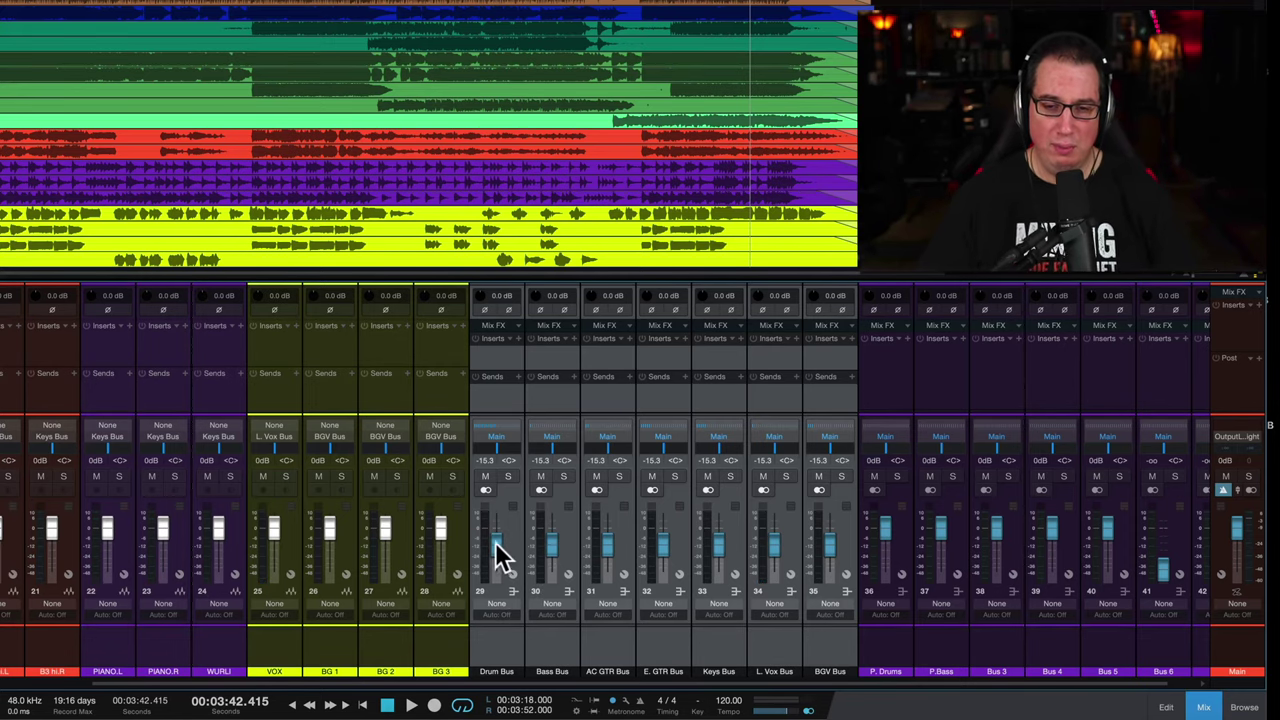
left_click_drag(500, 557, 501, 557)
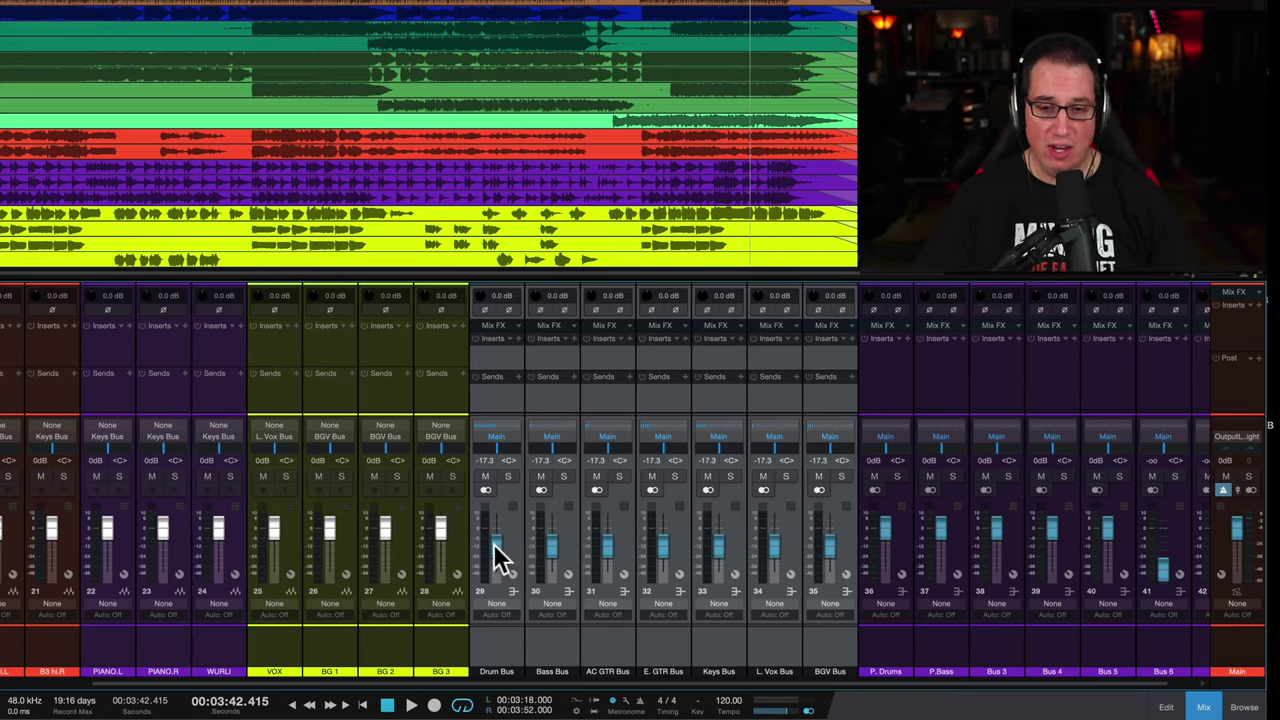
left_click(494, 545, "super")
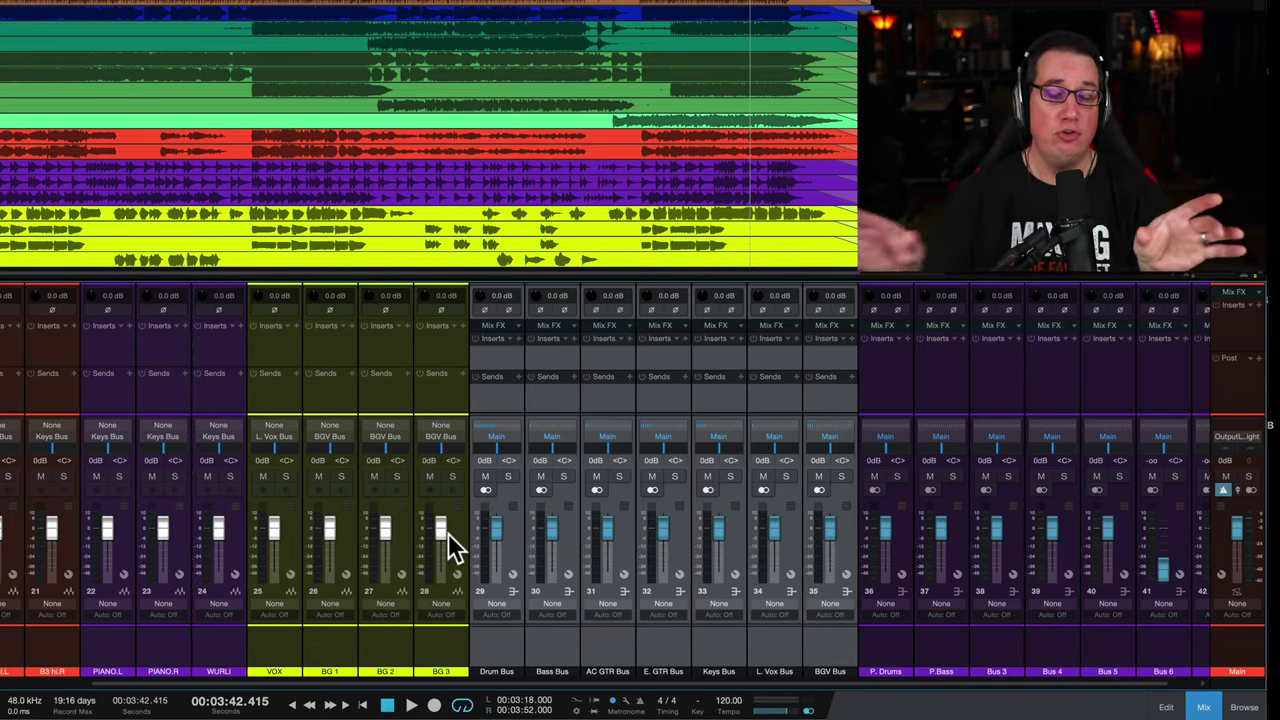
Solo KICK in and KICK out, setting their faders to -4.8 dB and +0.7 dB respectively.
left_click(509, 644)
left_click_drag(498, 683, 3, 660)
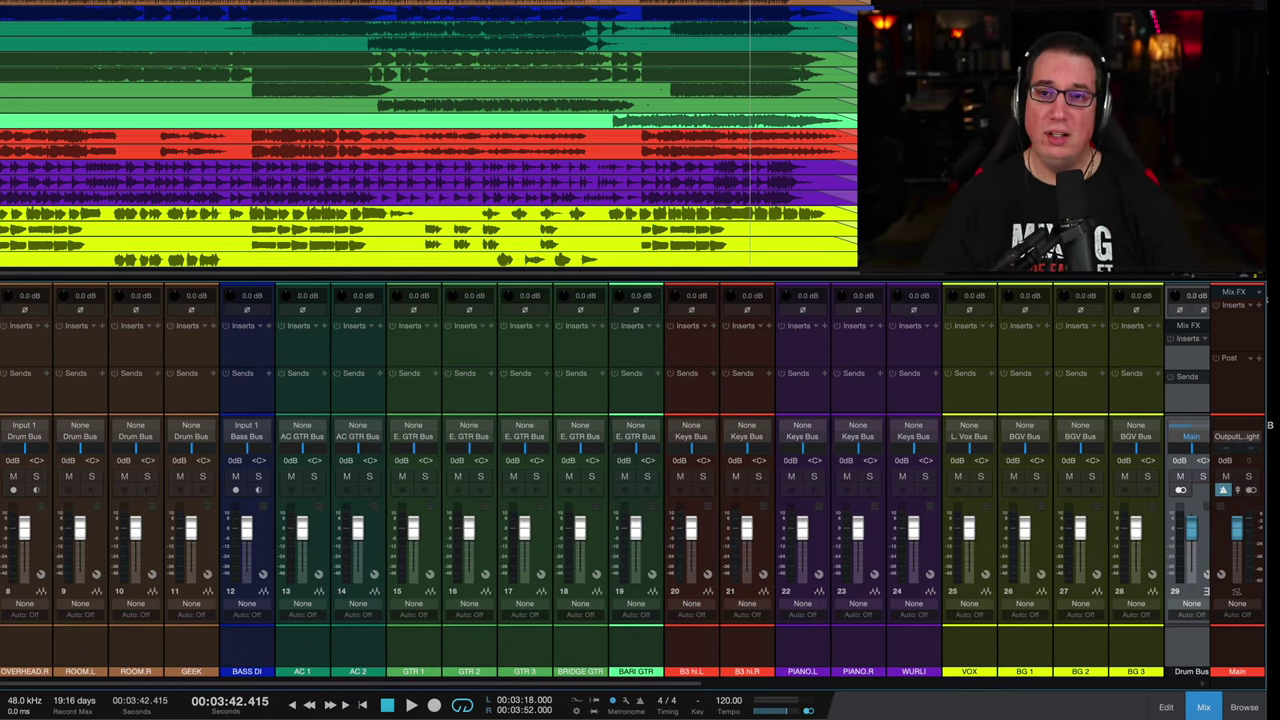
left_click(2, 662)
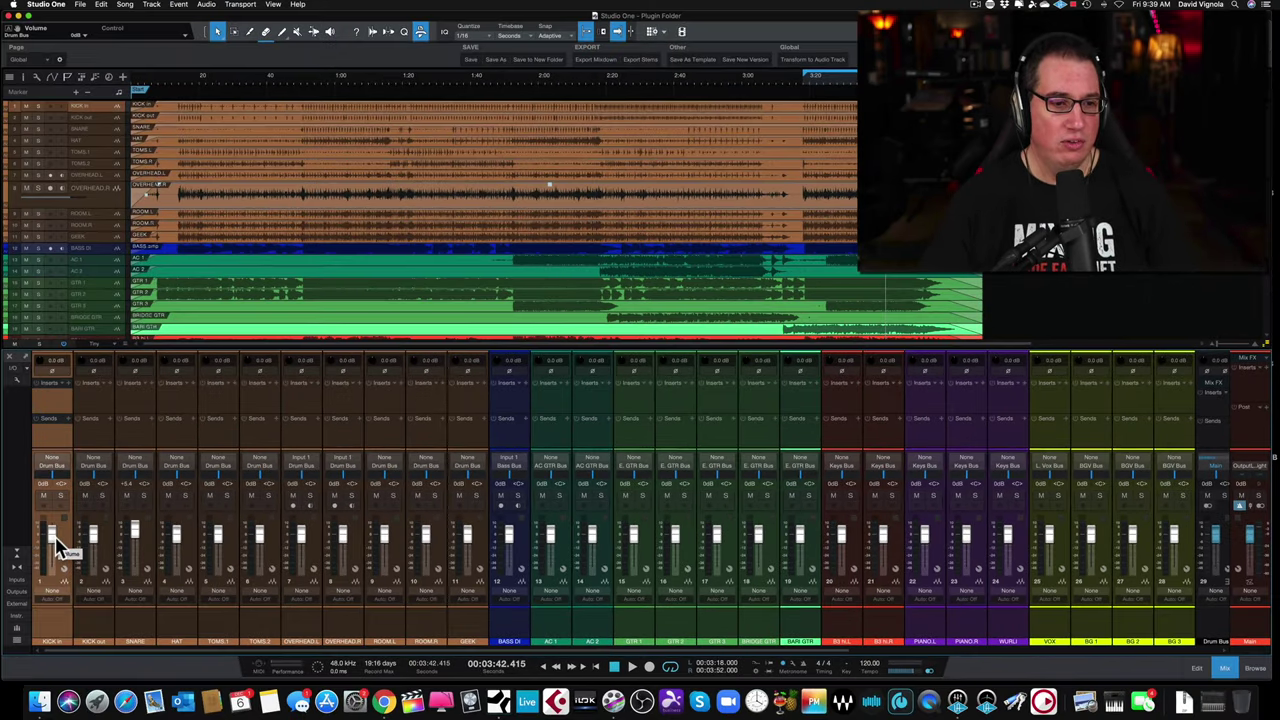
left_click(60, 496)
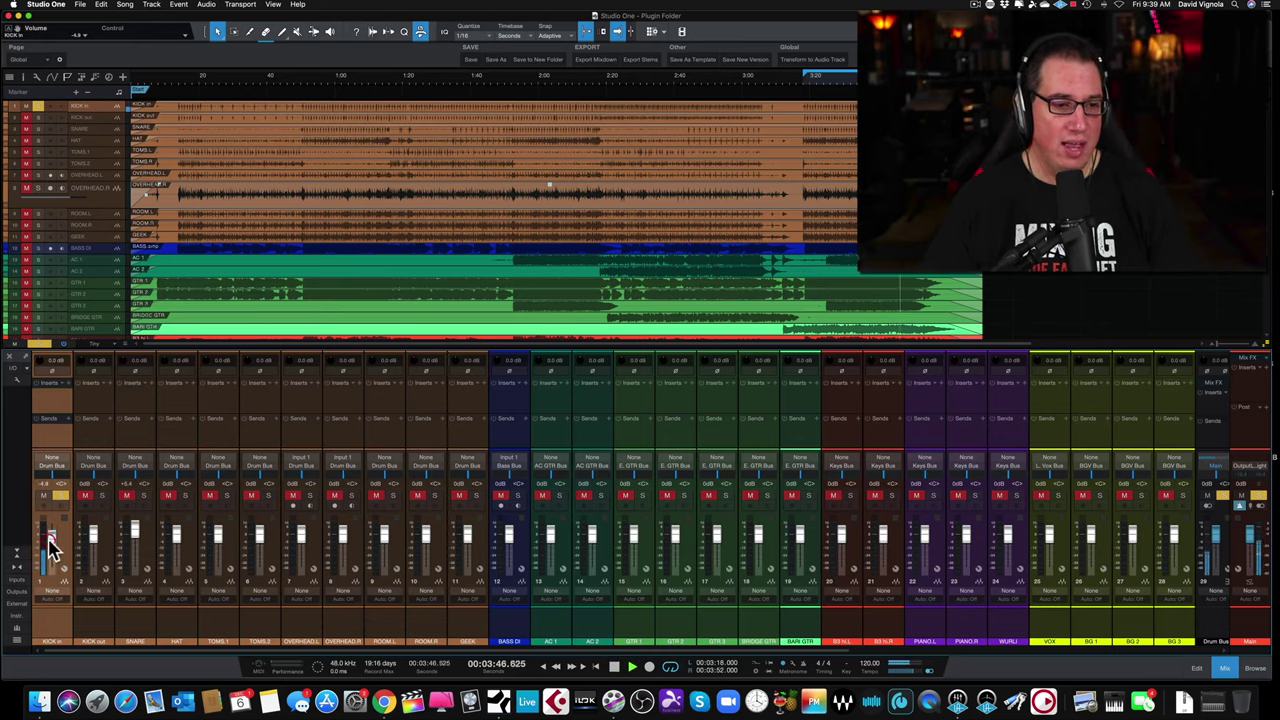
left_click(102, 496)
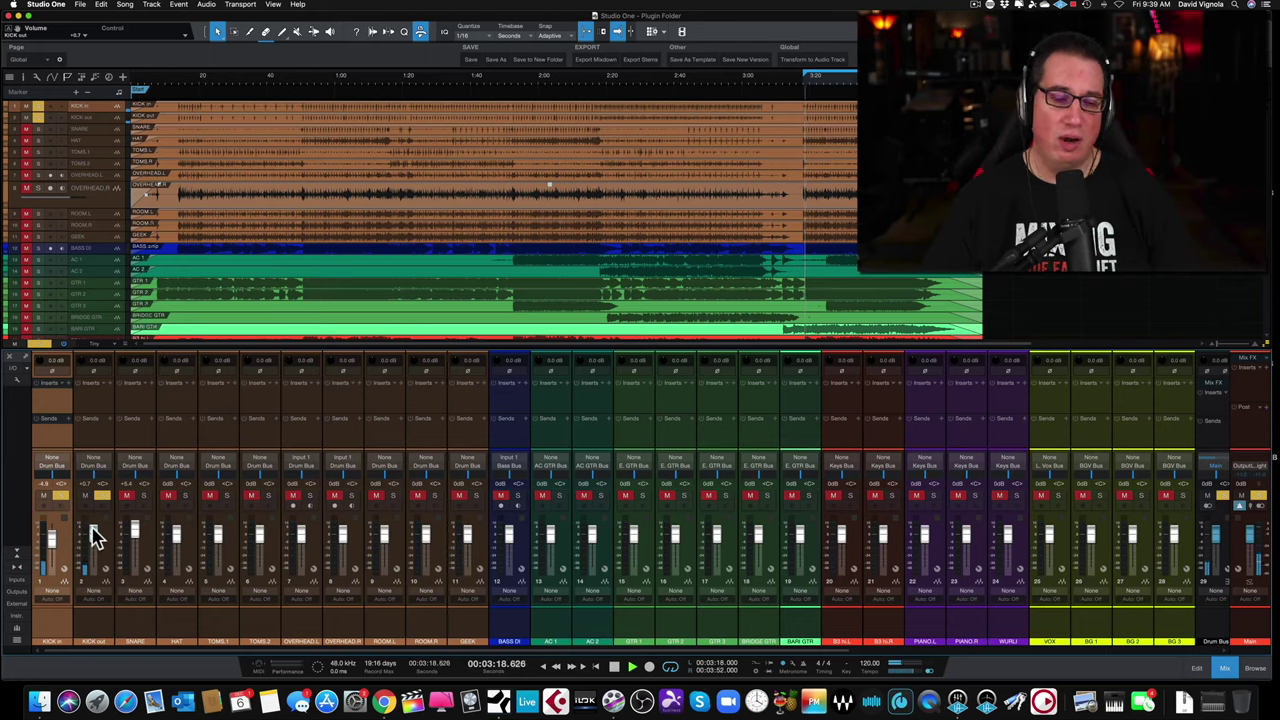
Add SNARE, HAT and both tom tracks to the solo, lowering SNARE and setting HAT to -4.4, the toms to -3.8 and -4.4 dB.
left_click(143, 496)
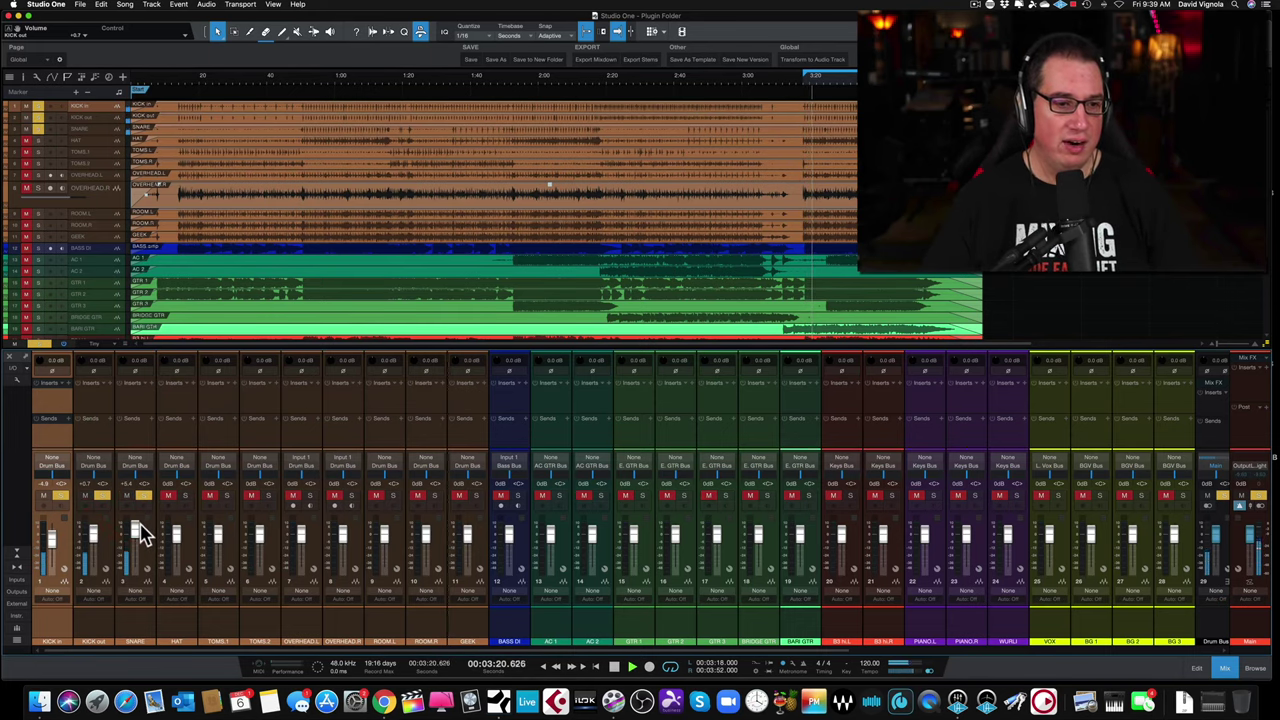
left_click_drag(133, 523, 132, 529)
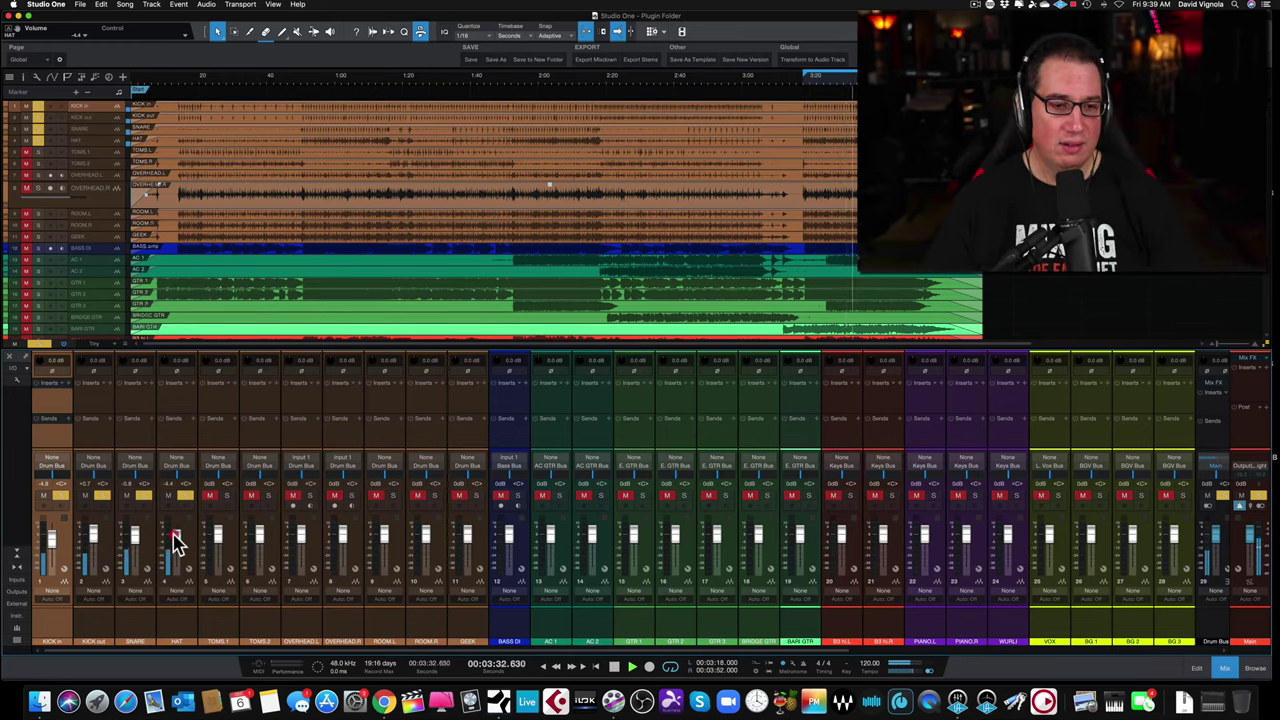
left_click(227, 496)
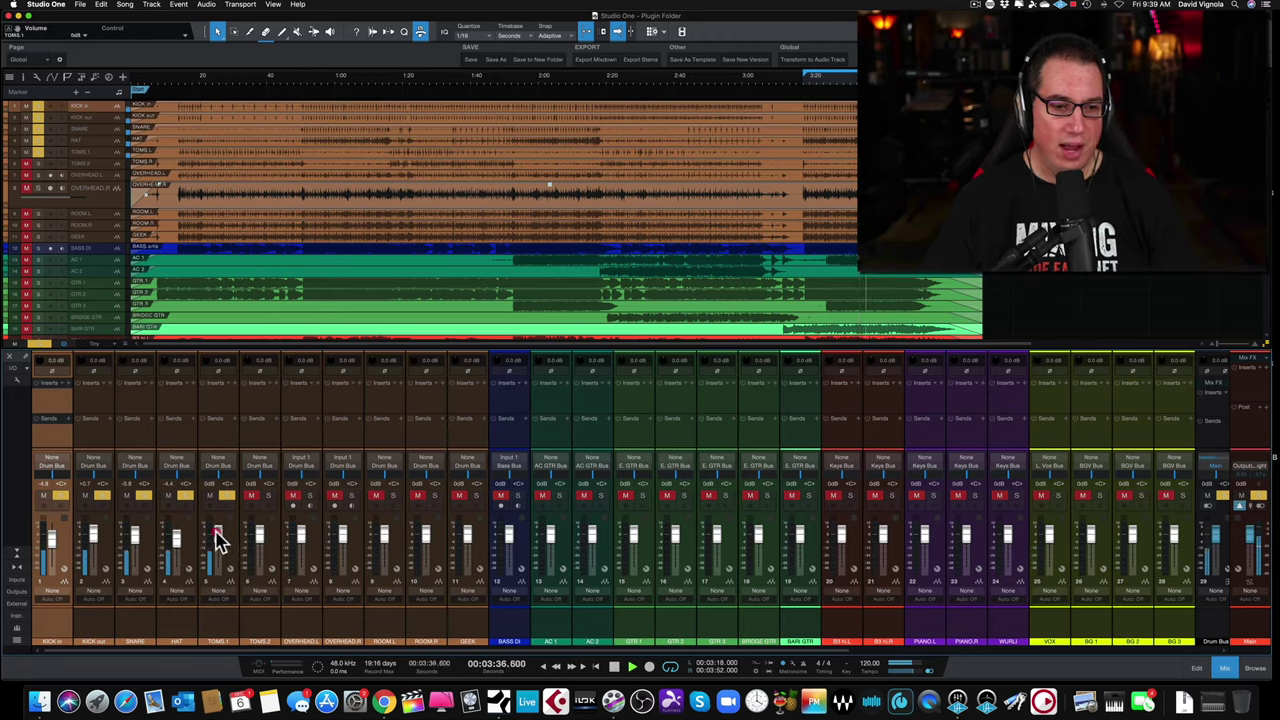
left_click(267, 496)
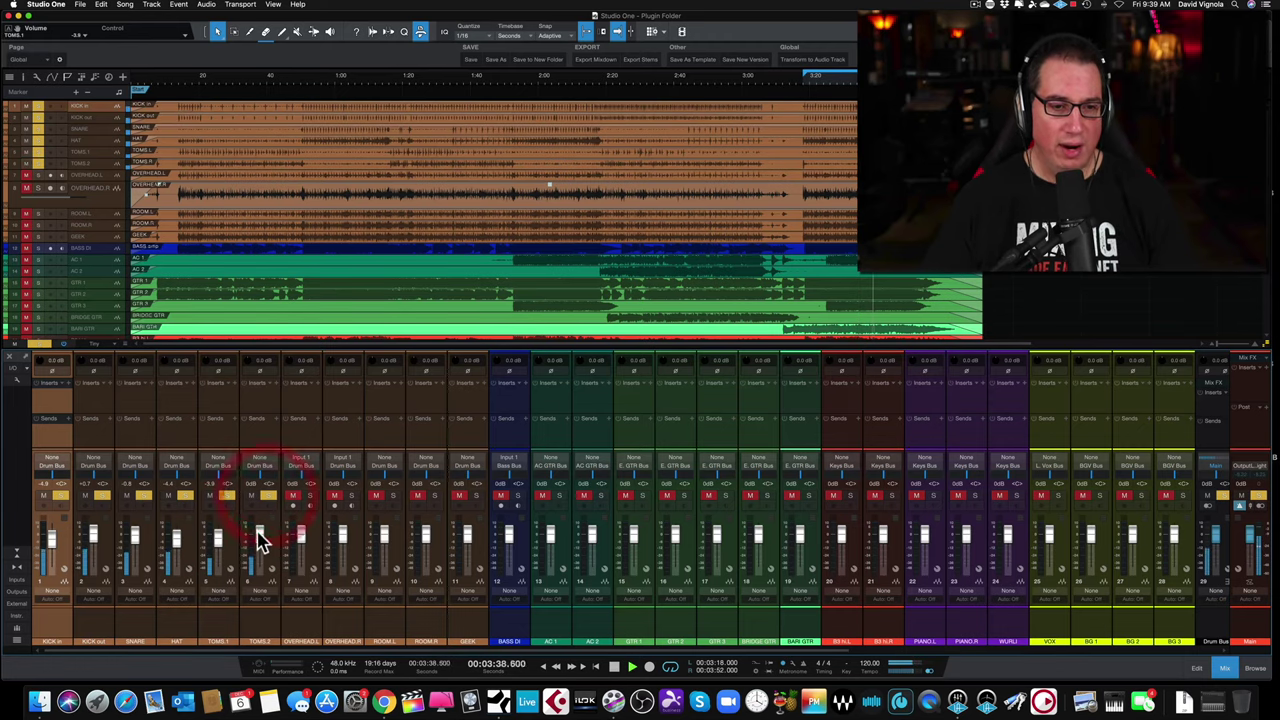
Add both overheads, both room tracks and GEEK to the solo, lowering the overheads to -4.9 and -3.9, ROOM.R to -15.3 and GEEK to -6.0 dB.
left_click(309, 496)
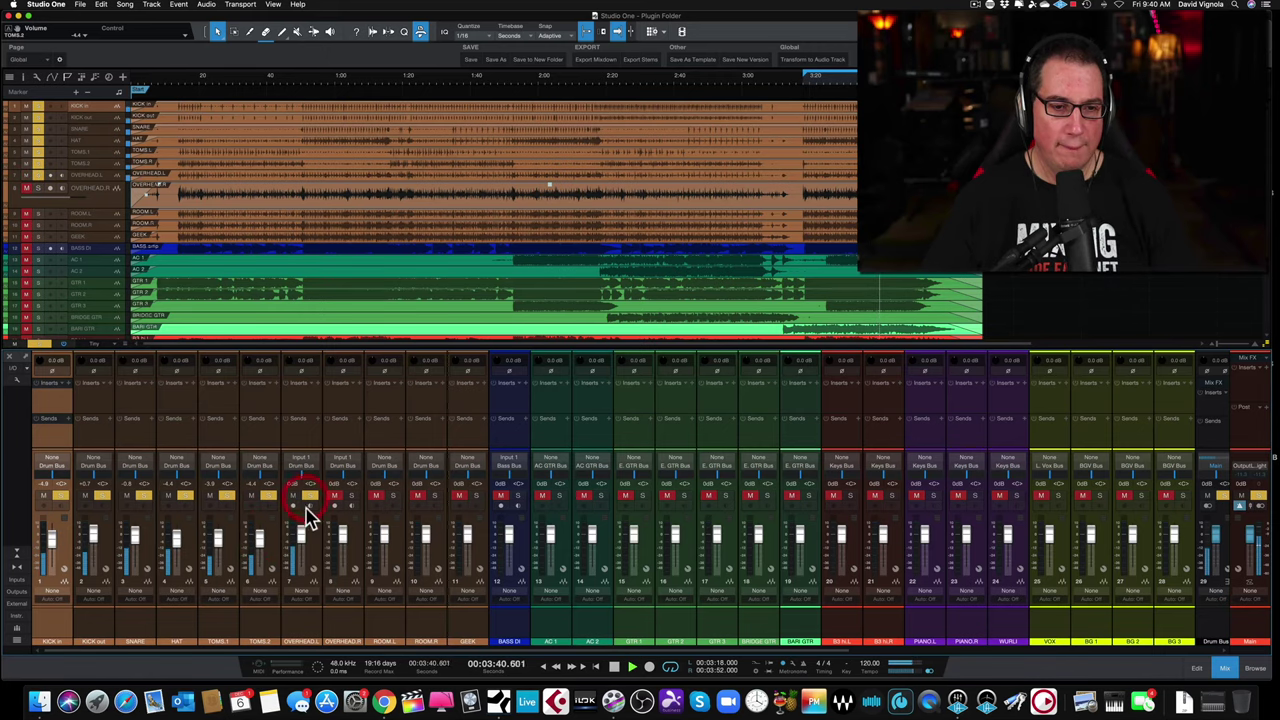
left_click(351, 496)
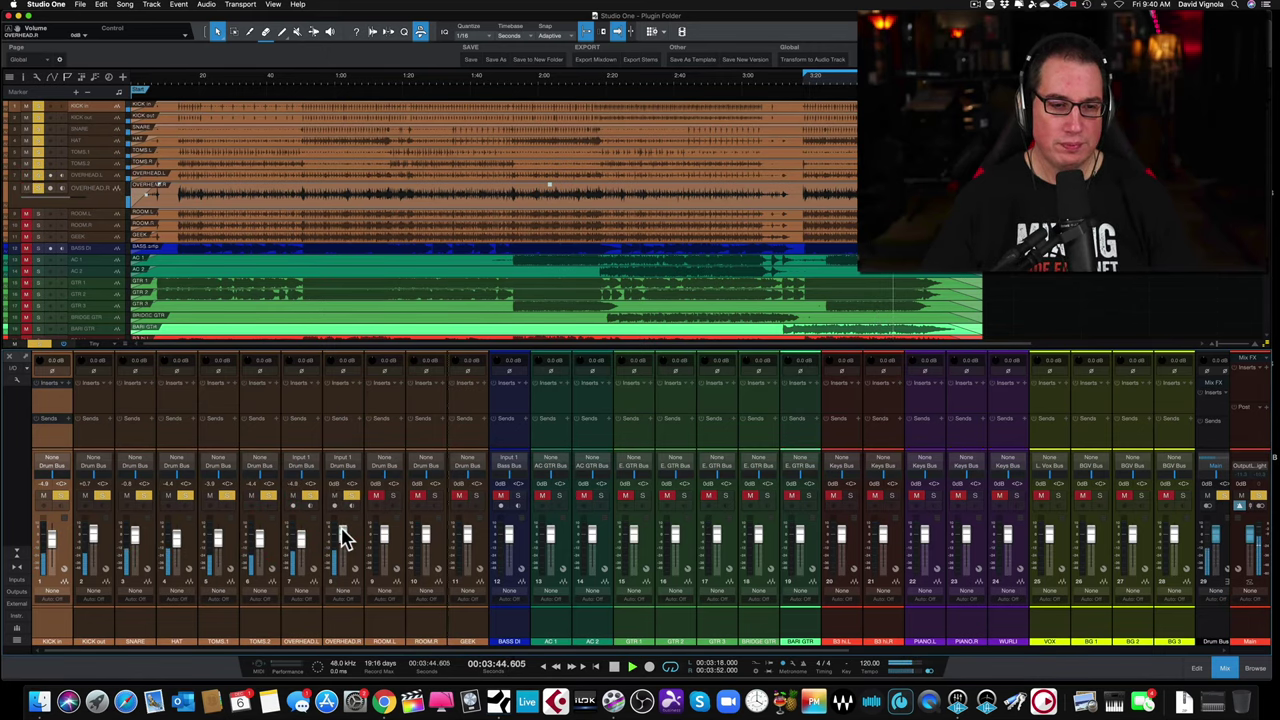
left_click(393, 496)
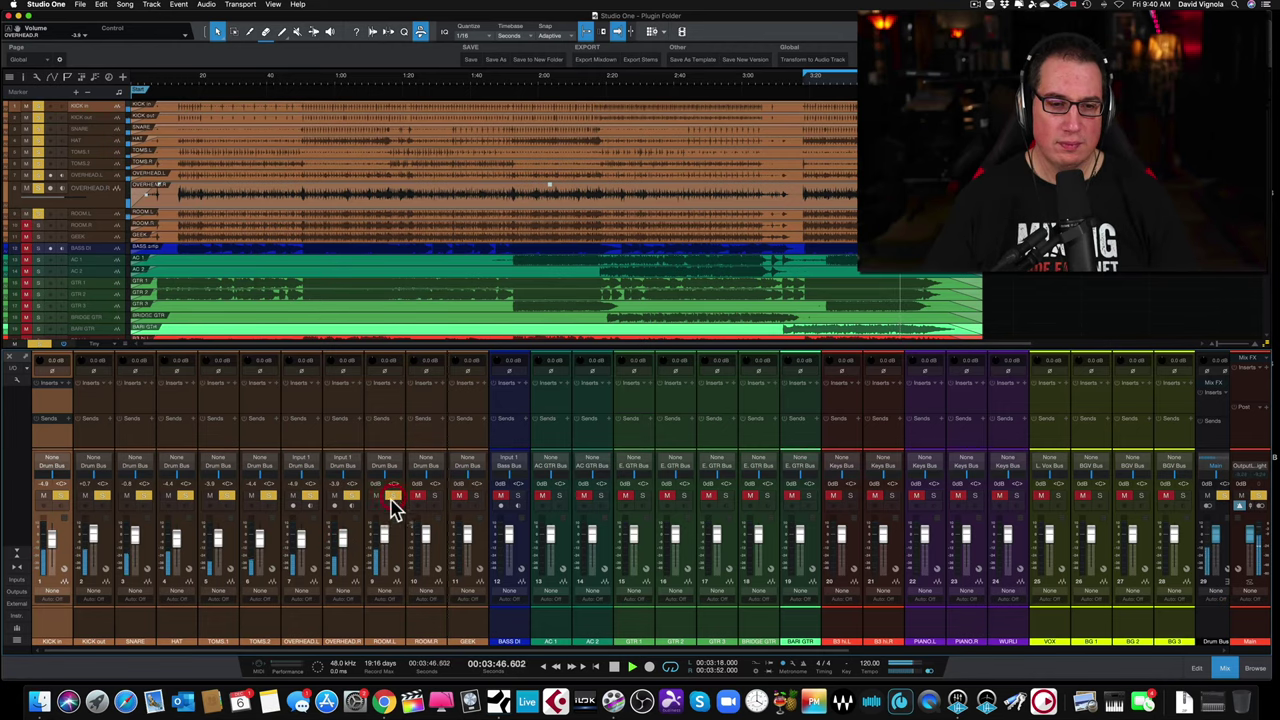
left_click_drag(383, 548, 384, 543)
left_click_drag(425, 533, 463, 542)
key("space")
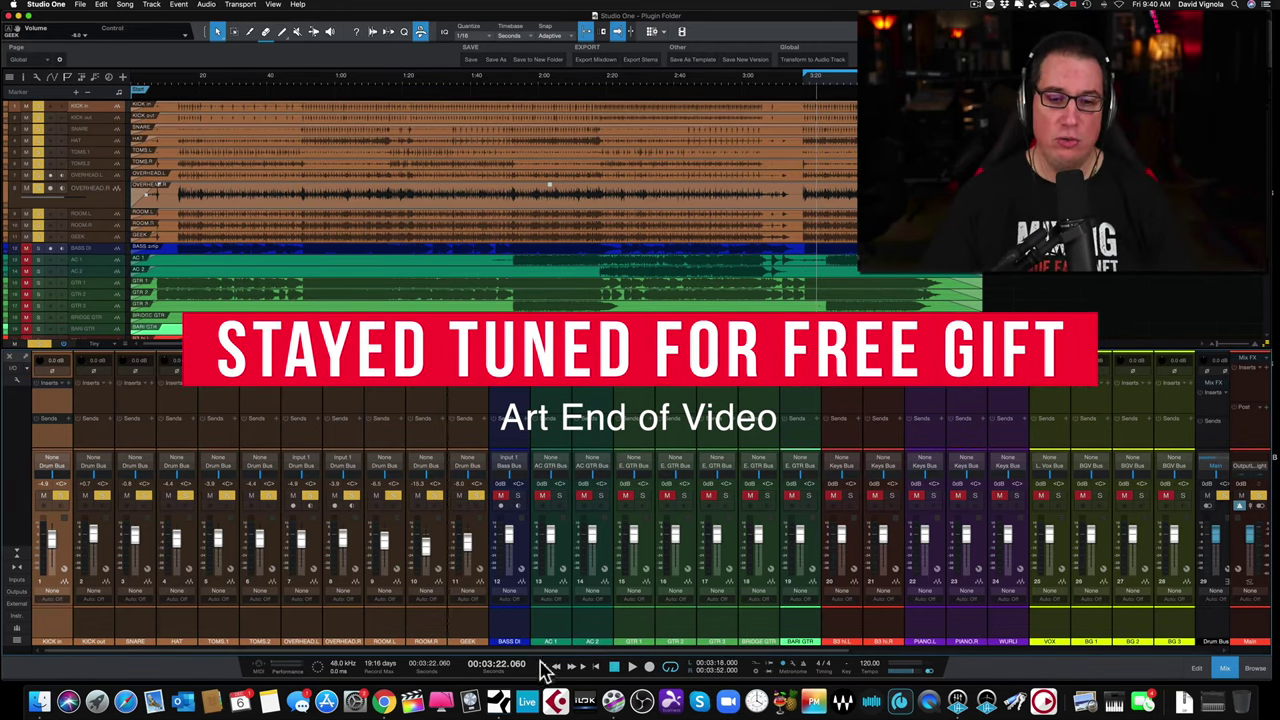
Play back the soloed drum tracks and check their level on the Drum Bus and the Main output.
left_click_drag(542, 651, 960, 673)
key("space")
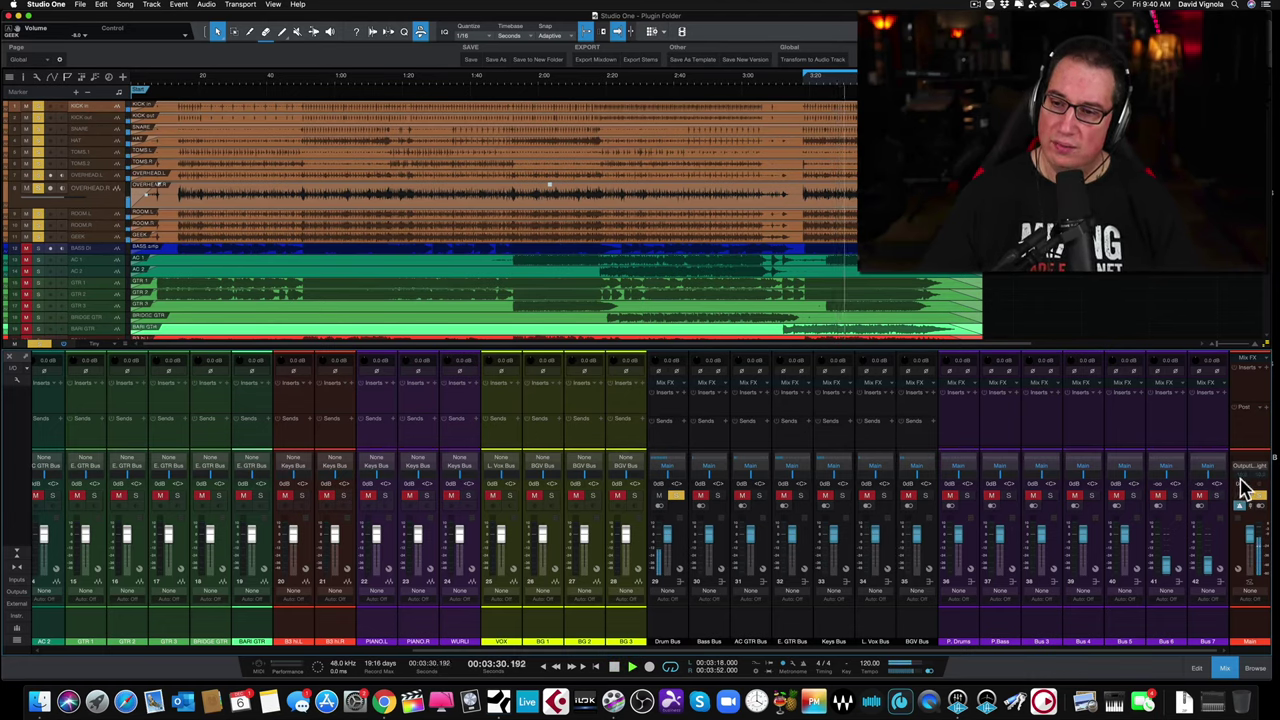
key("space")
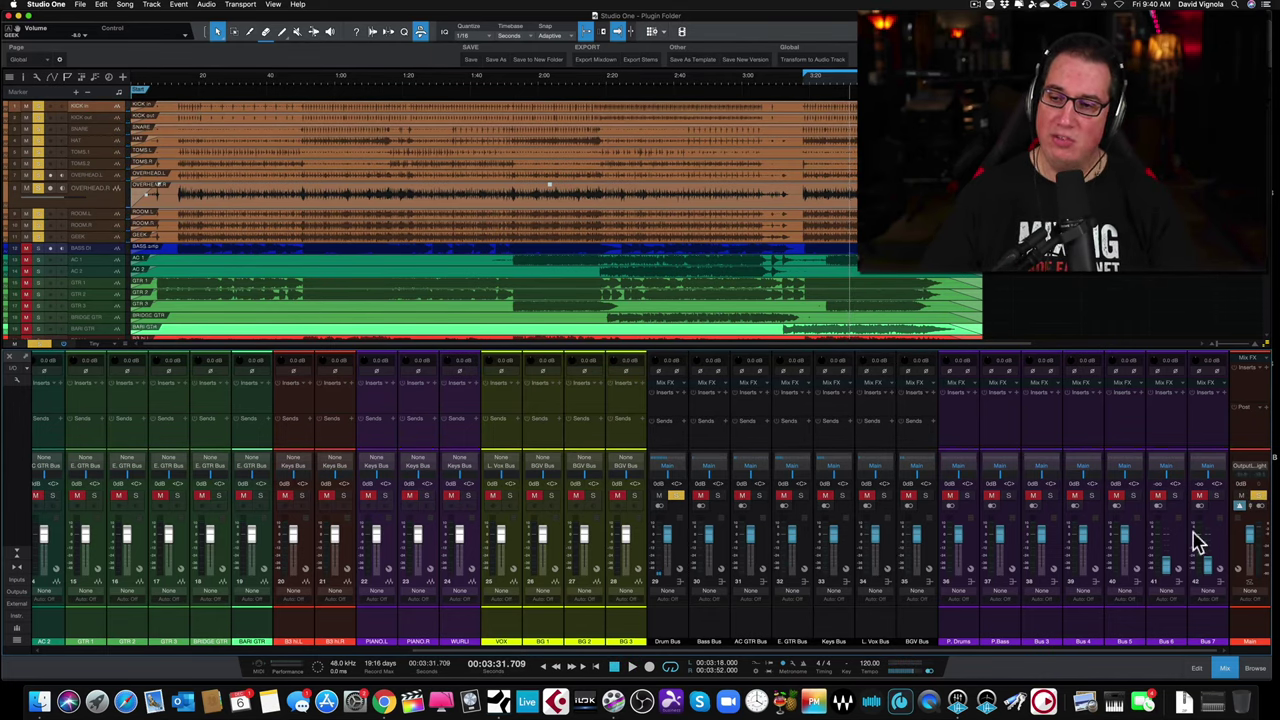
Add BASS DI to the solo and lower its fader to -7.0 dB during playback.
left_click_drag(803, 650, 434, 607)
left_click(508, 613)
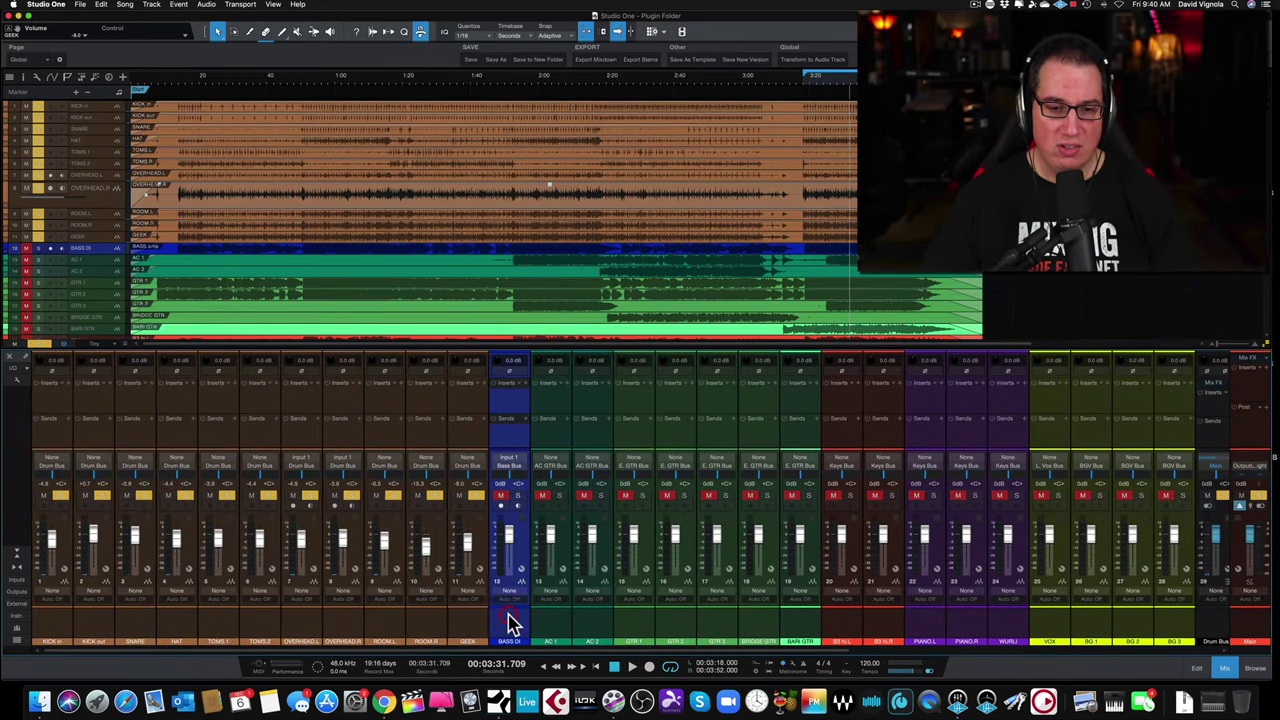
left_click(518, 497)
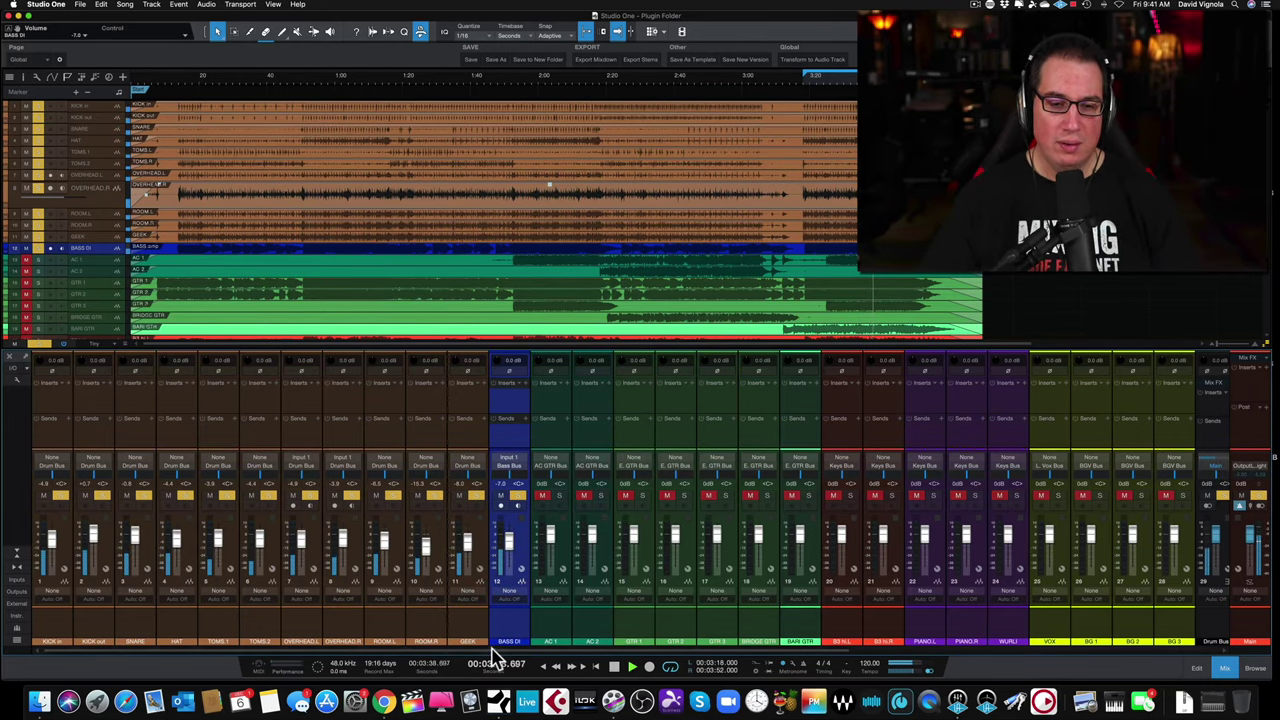
Lower the Bass Bus fader to -2.8 dB and the Drum Bus fader to -2.3 dB.
left_click_drag(491, 654, 865, 656)
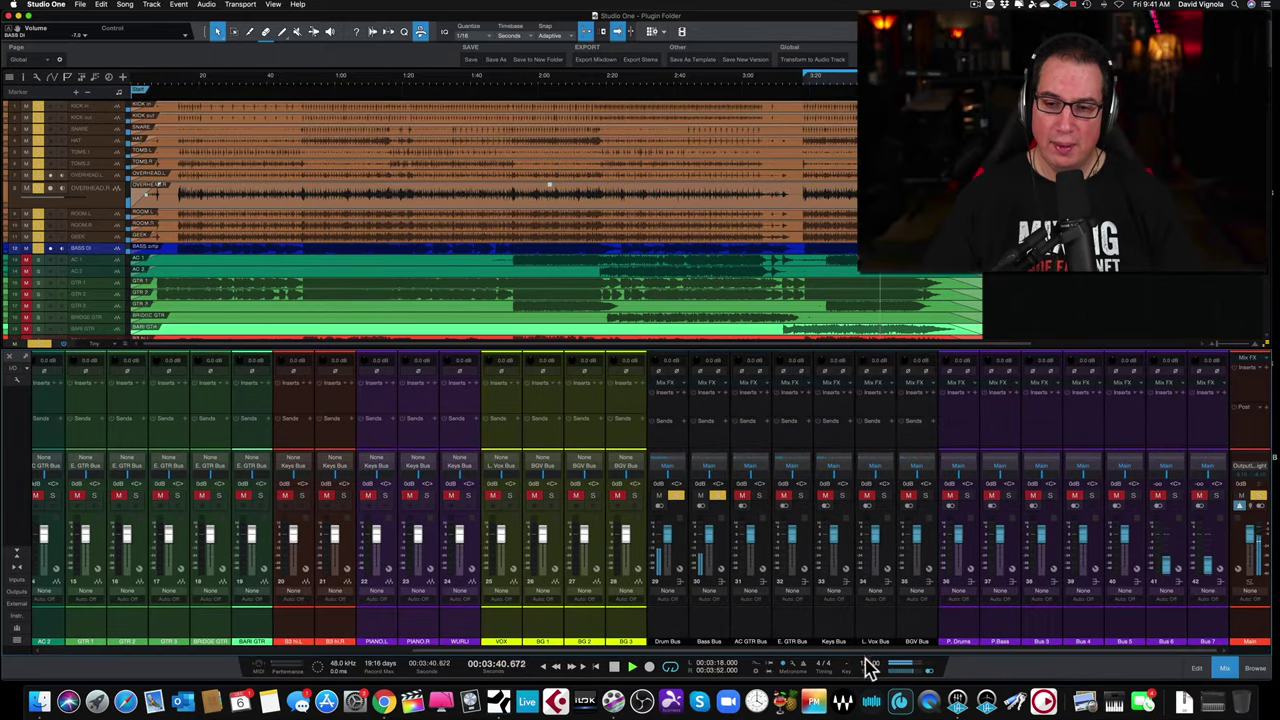
left_click(711, 607)
left_click(701, 622)
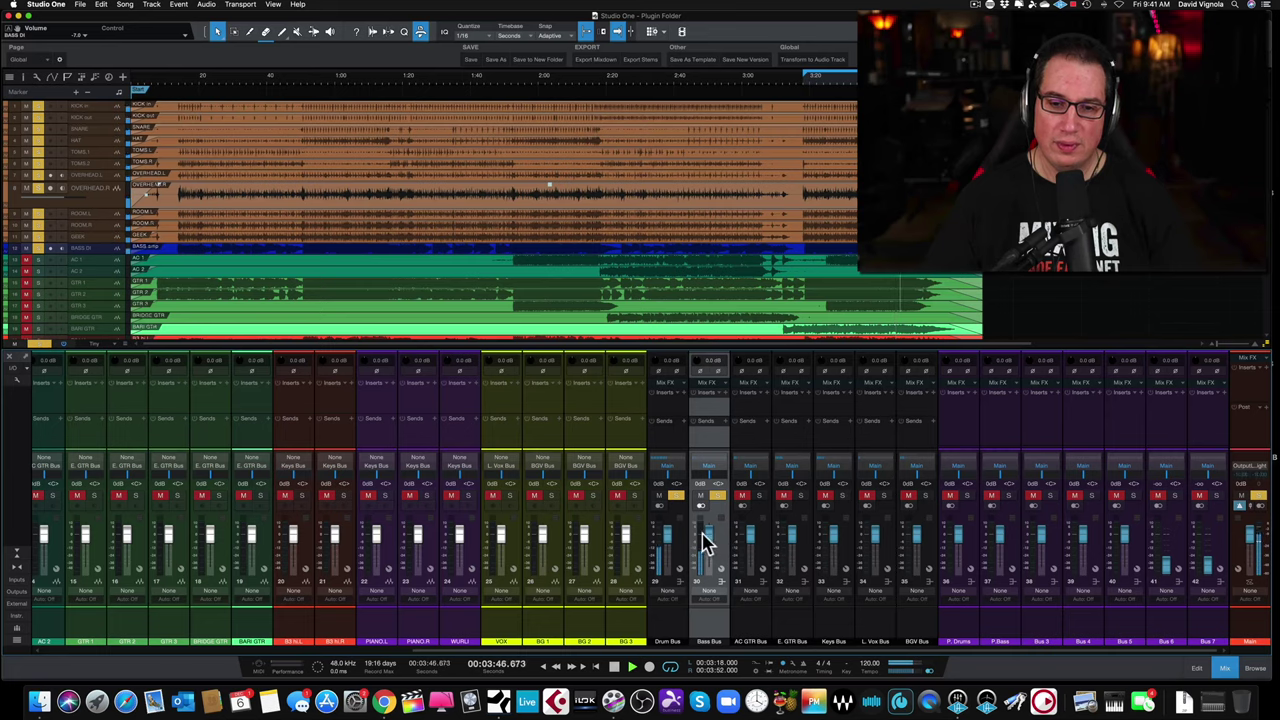
left_click_drag(710, 540, 671, 545)
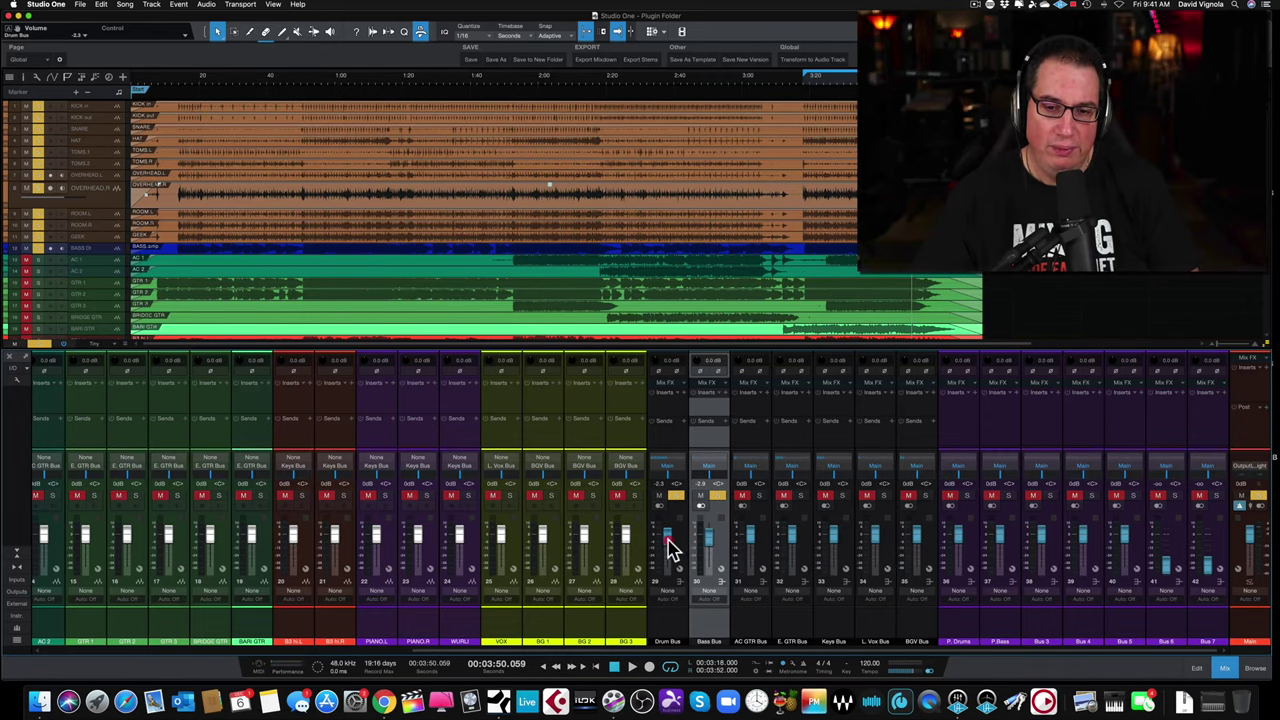
Enlarge the BASS DI track, reduce the waveform display zoom, and try the gain handle on the bass clip.
left_click_drag(696, 651, 365, 612)
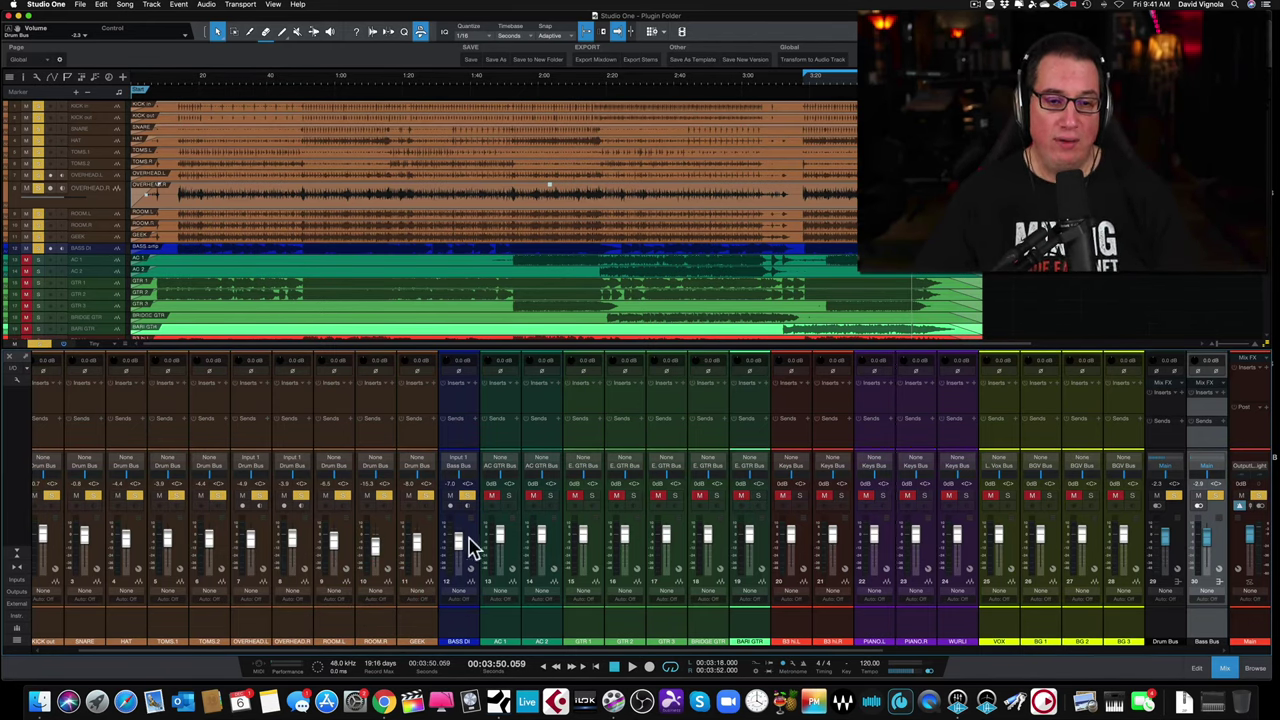
left_click_drag(456, 548, 455, 570)
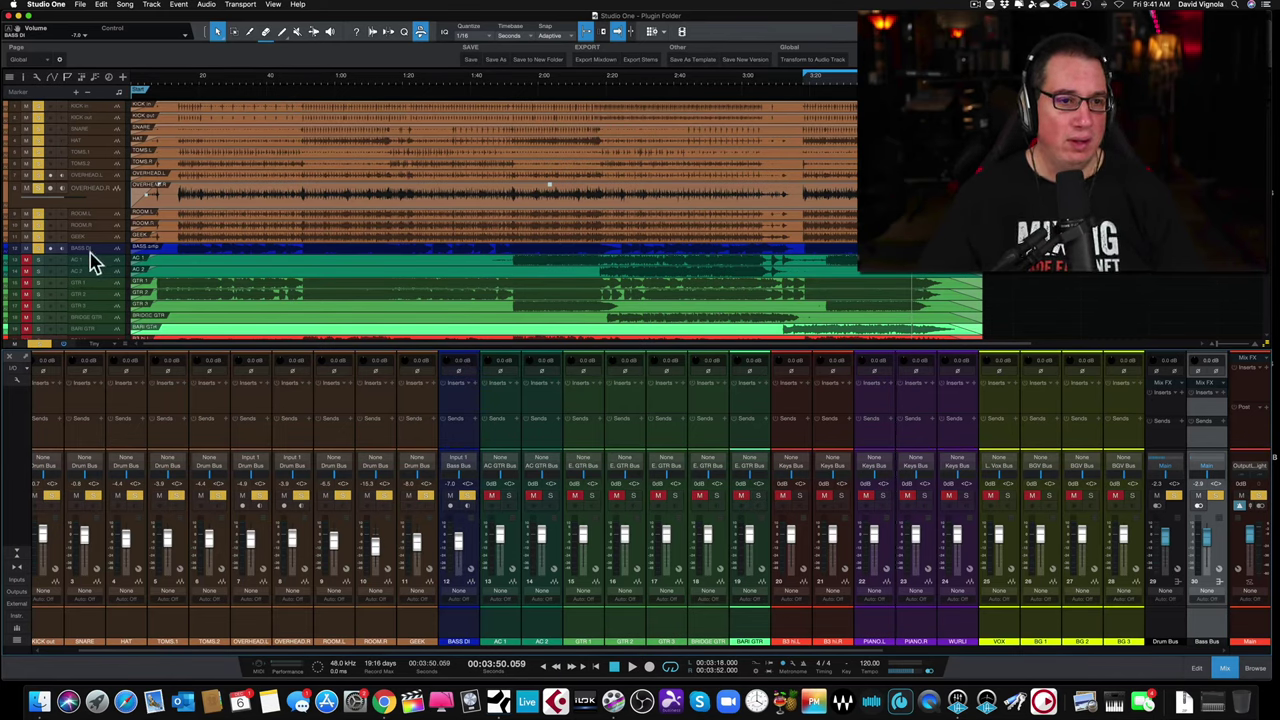
left_click_drag(90, 255, 100, 291)
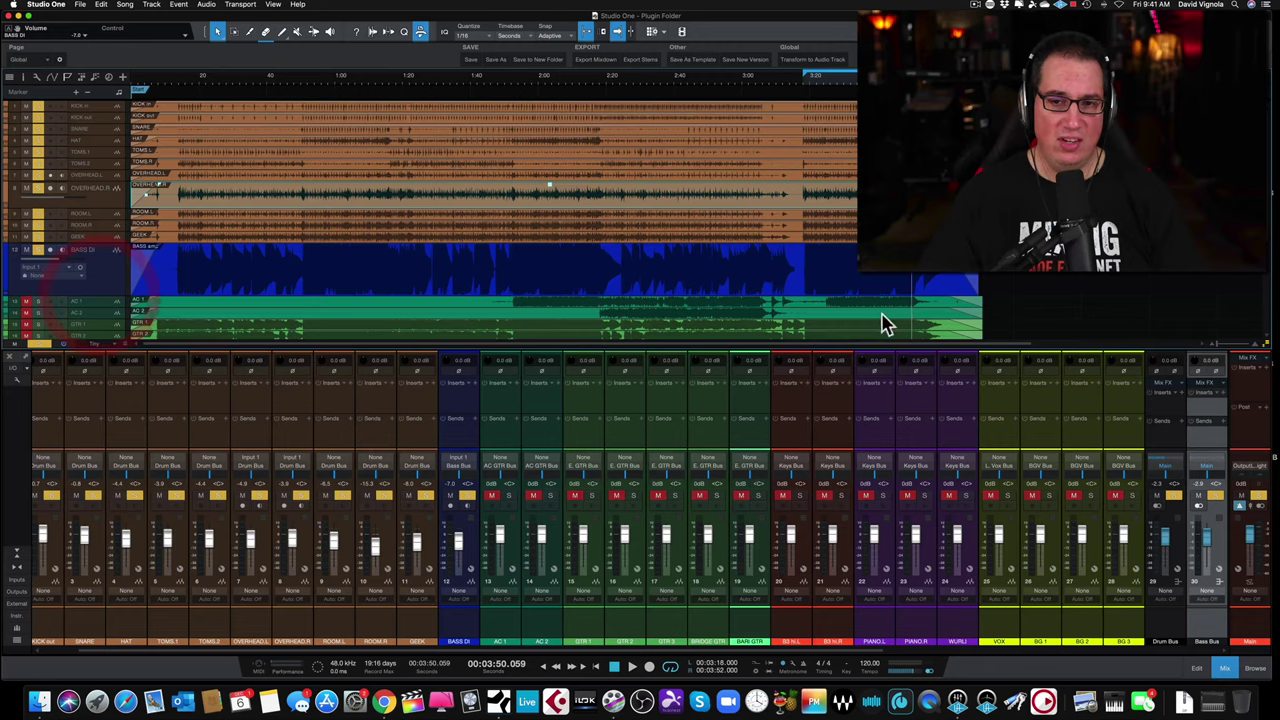
left_click_drag(1267, 344, 1264, 400)
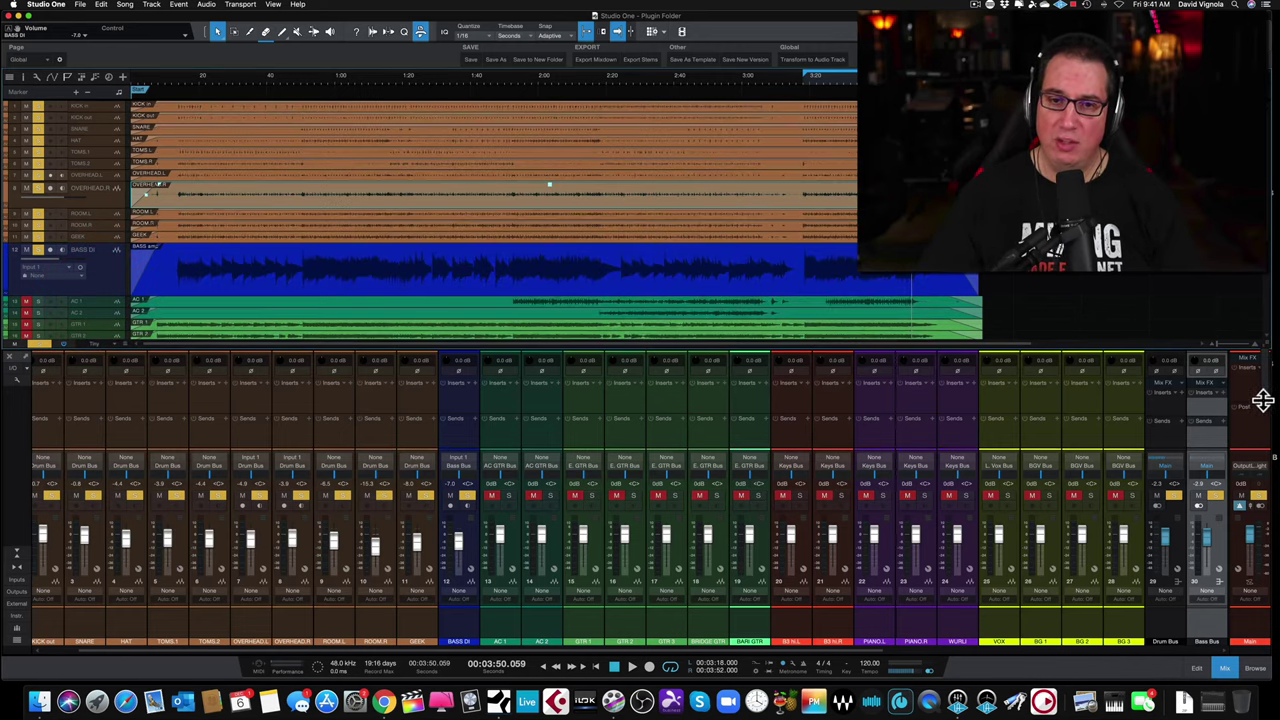
left_click(492, 277)
left_click_drag(551, 254, 552, 247)
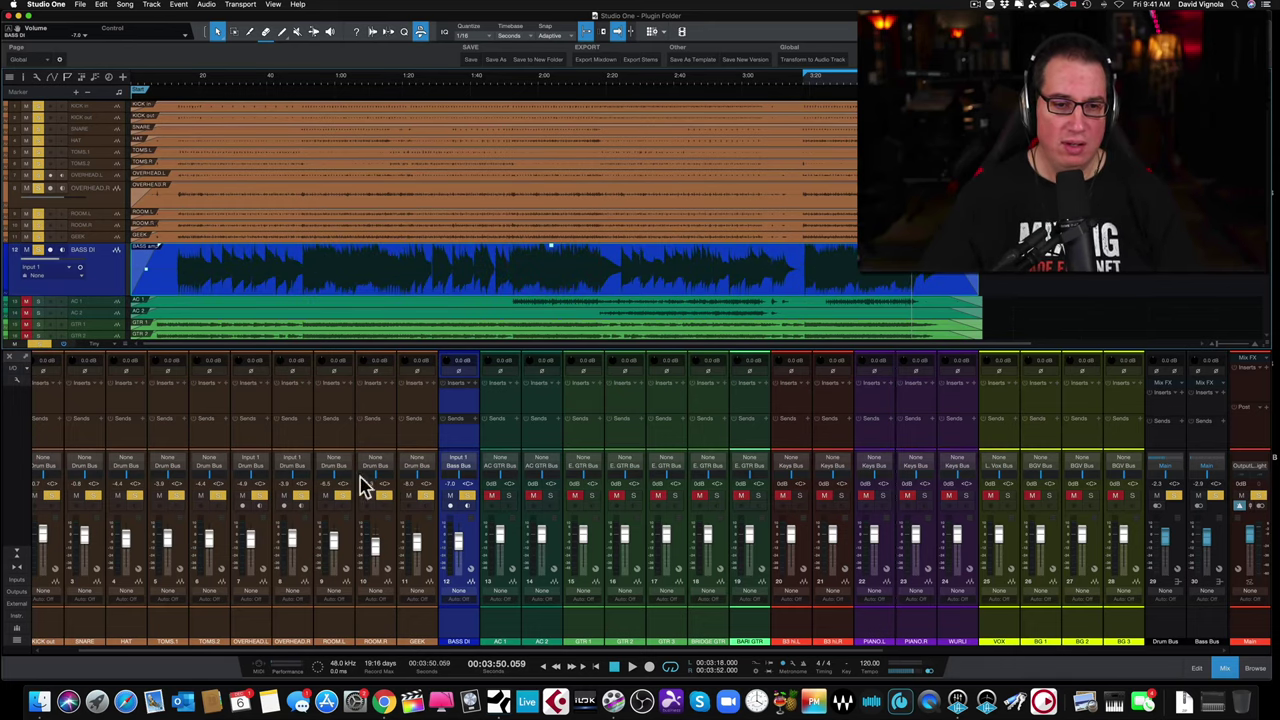
Remove the drums from the solo, lower the BASS DI fader, and set its input gain to -1.2 dB.
left_click(1162, 495)
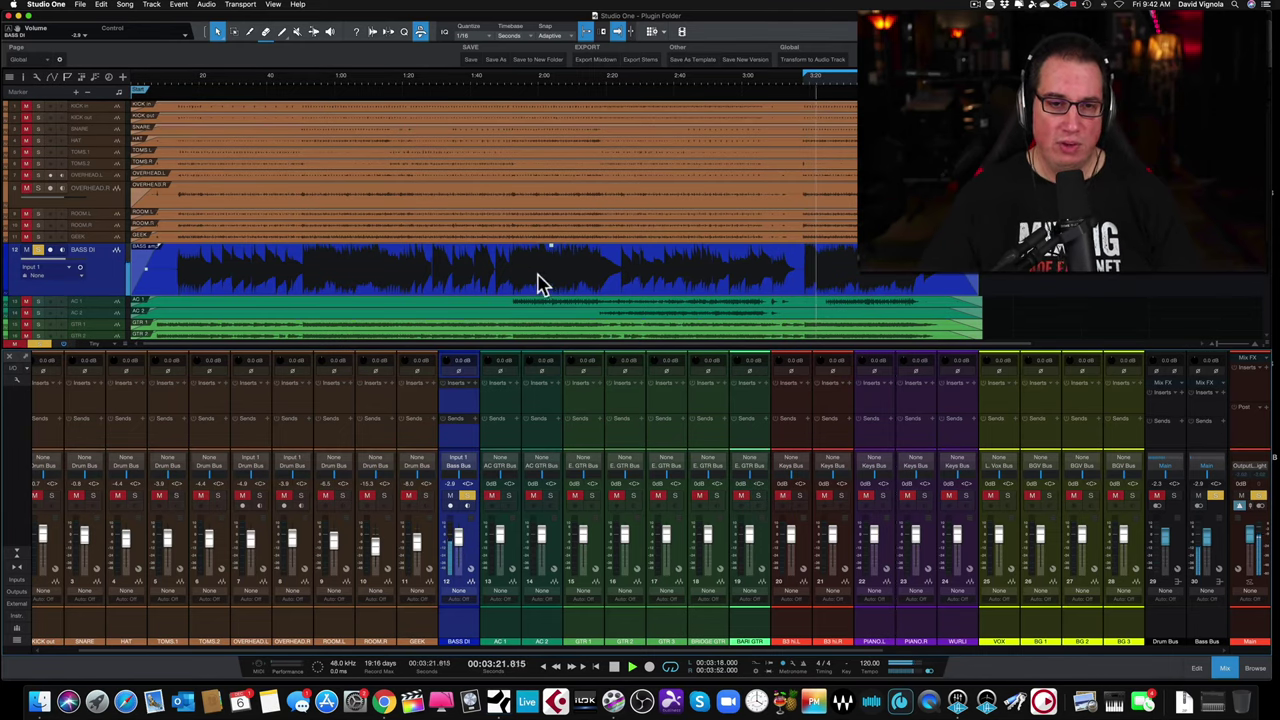
mouse_move(457, 543)
left_mouse_down()
mouse_move(460, 562)
mouse_move(459, 548)
left_mouse_up()
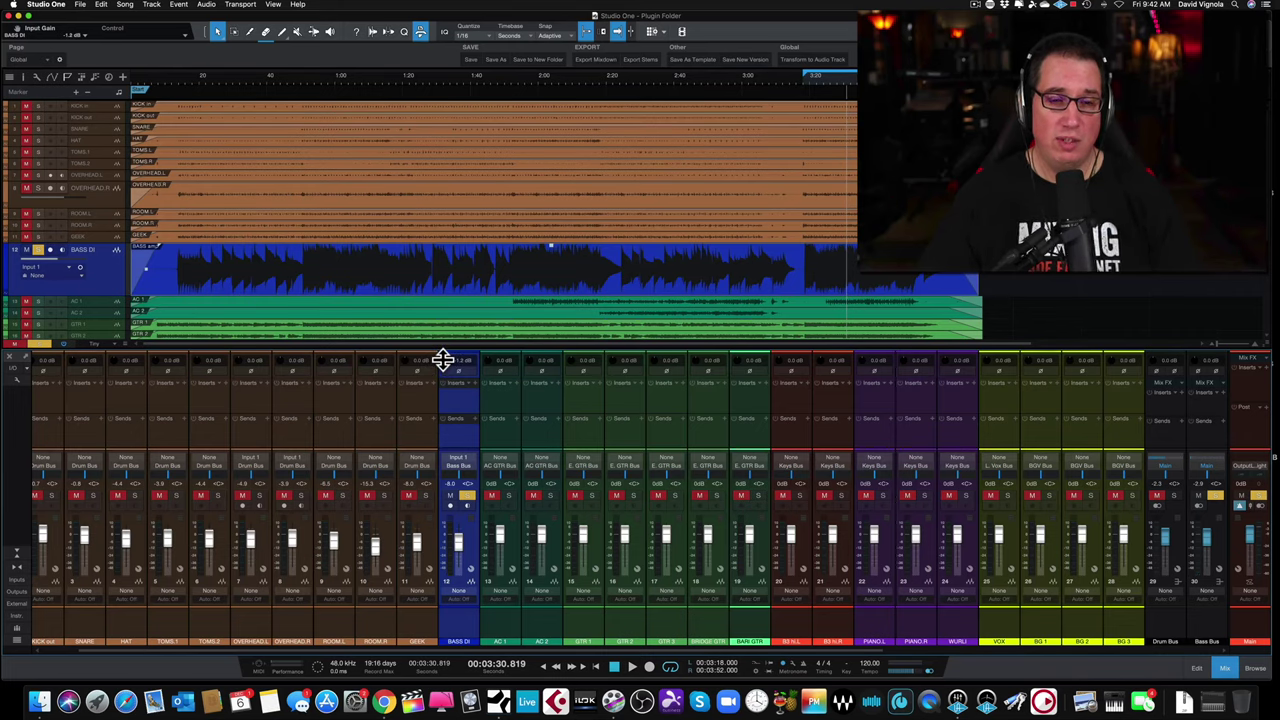
left_click(443, 360)
Try the bass clip's gain handle, set the BASS DI fader to -5.9 dB, and play the soloed bass.
left_click(522, 281)
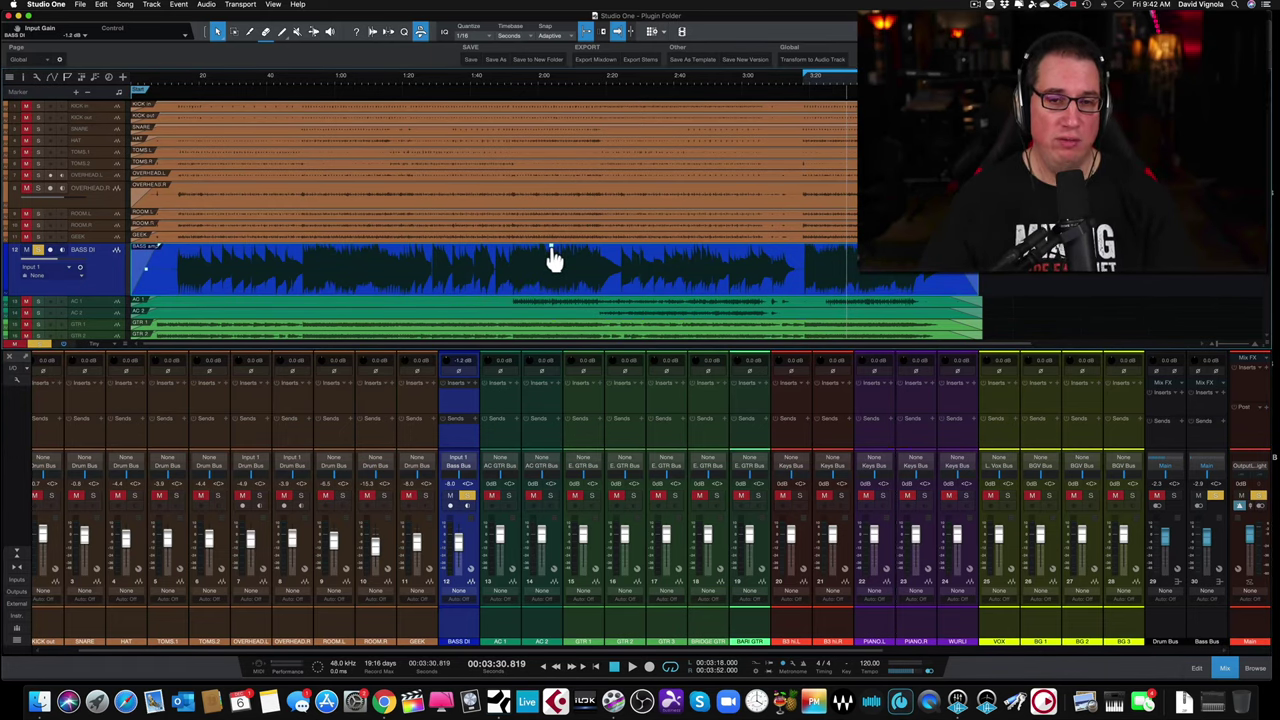
left_click_drag(550, 256, 550, 262)
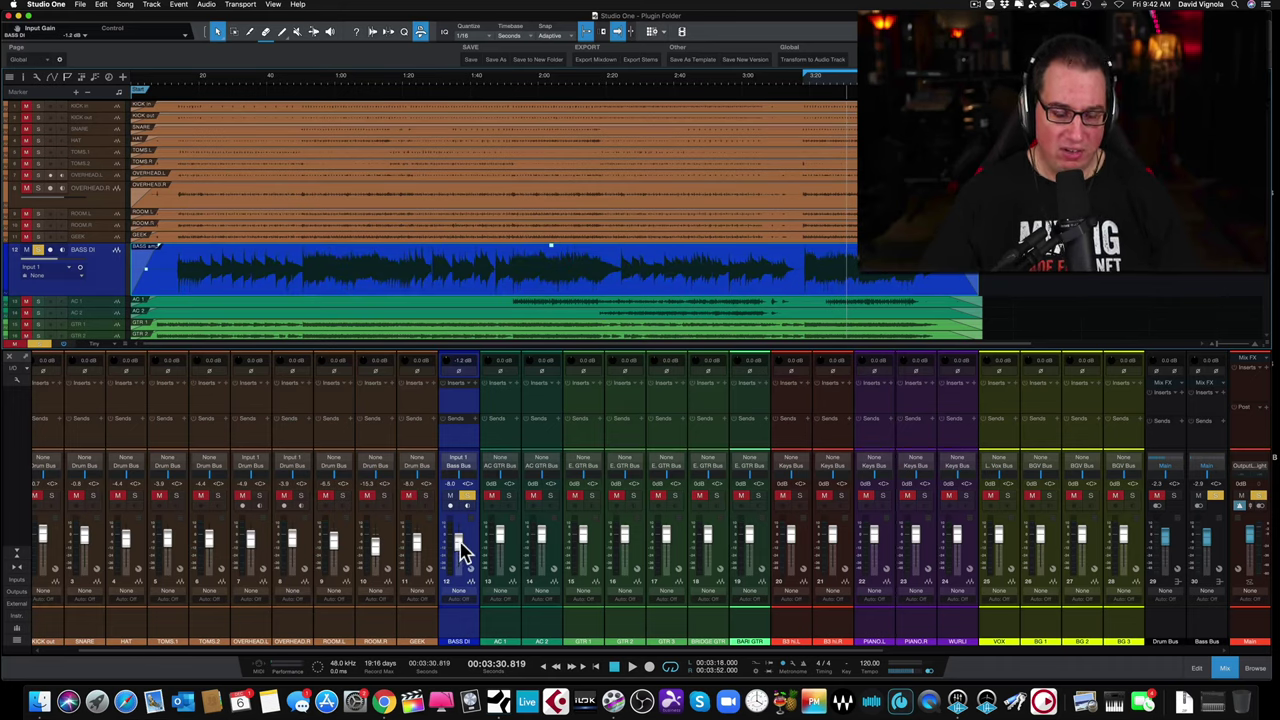
left_click_drag(461, 542, 459, 537)
key("space")
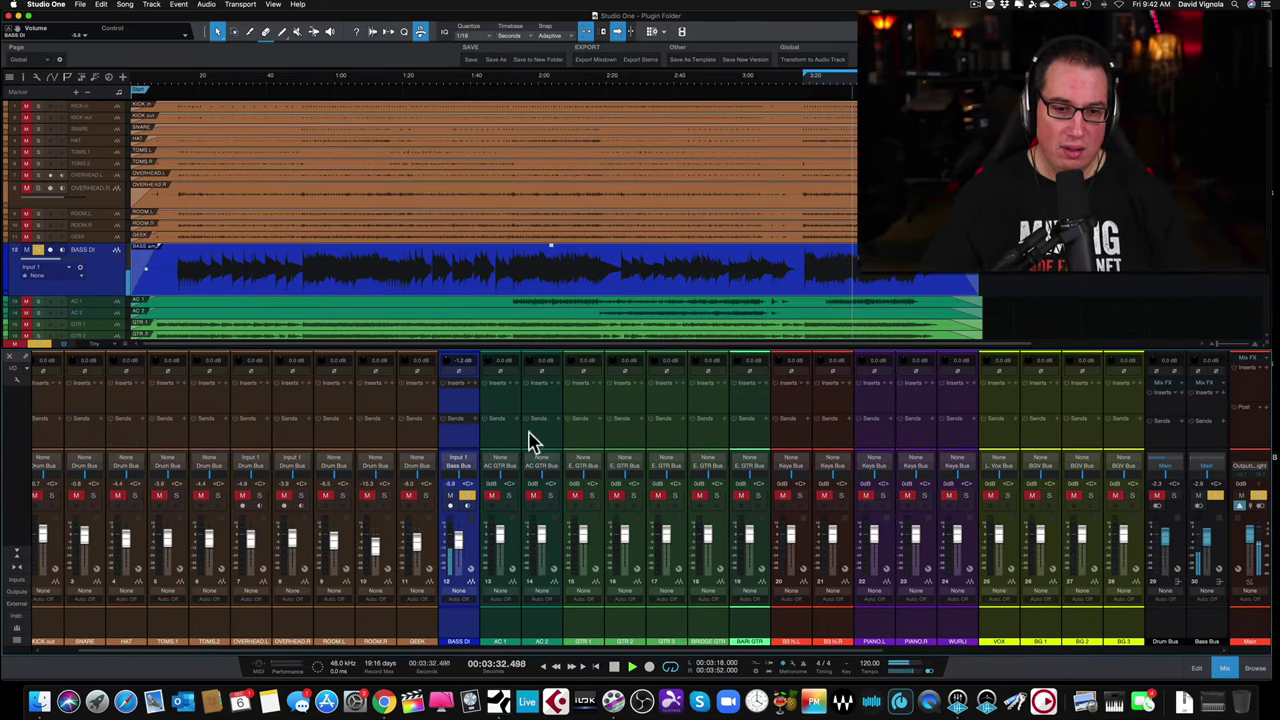
Try lowering the bass clip's gain during playback and restore it.
left_click_drag(550, 258, 549, 262)
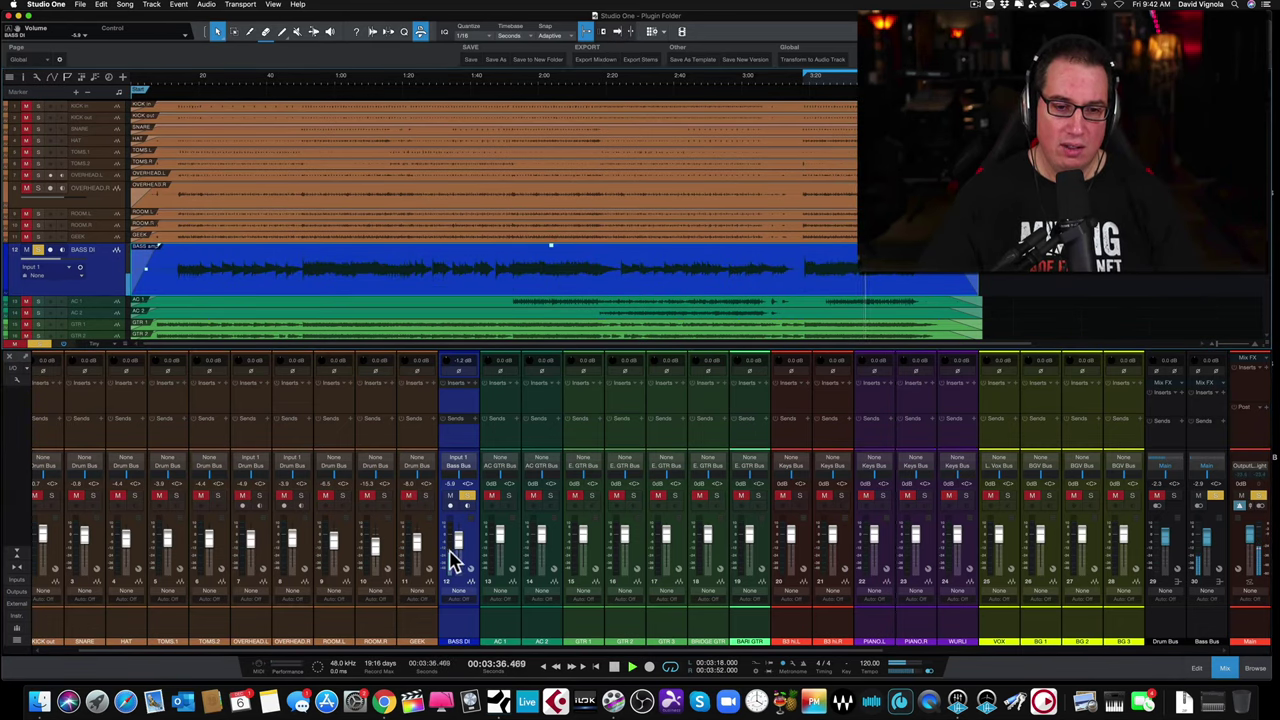
left_click_drag(555, 256, 552, 248)
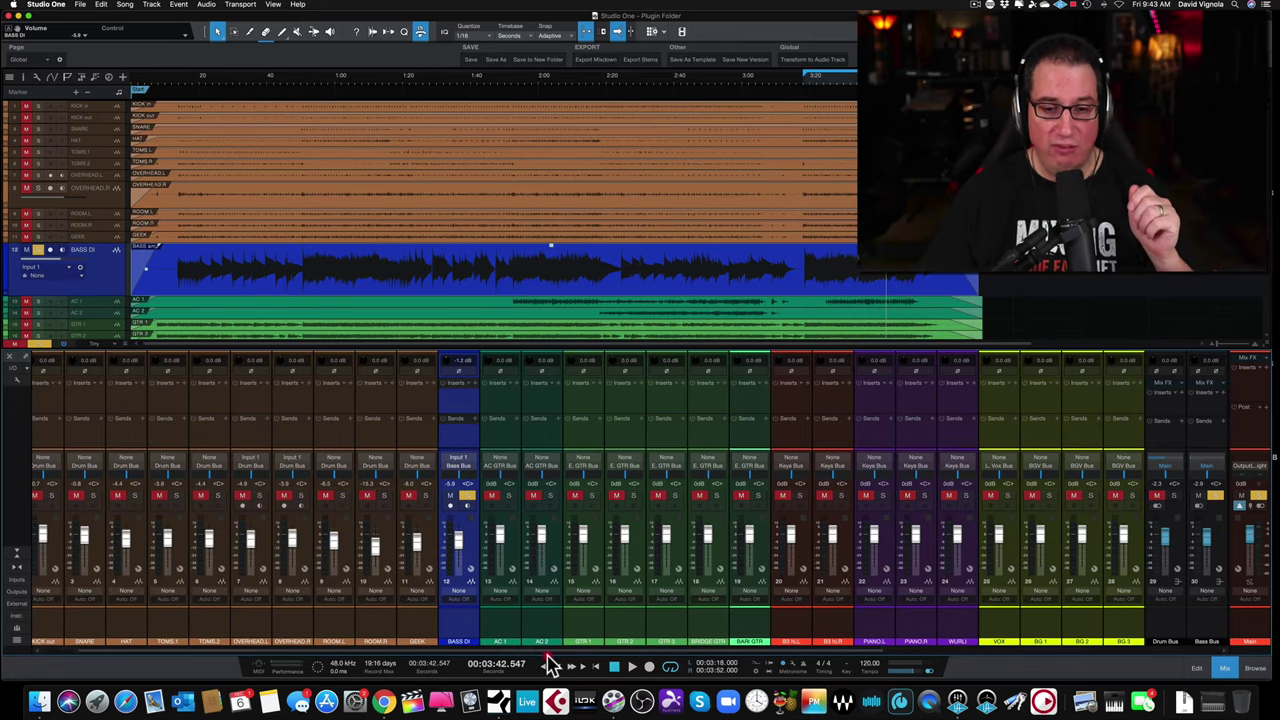
left_click_drag(555, 655, 1028, 657)
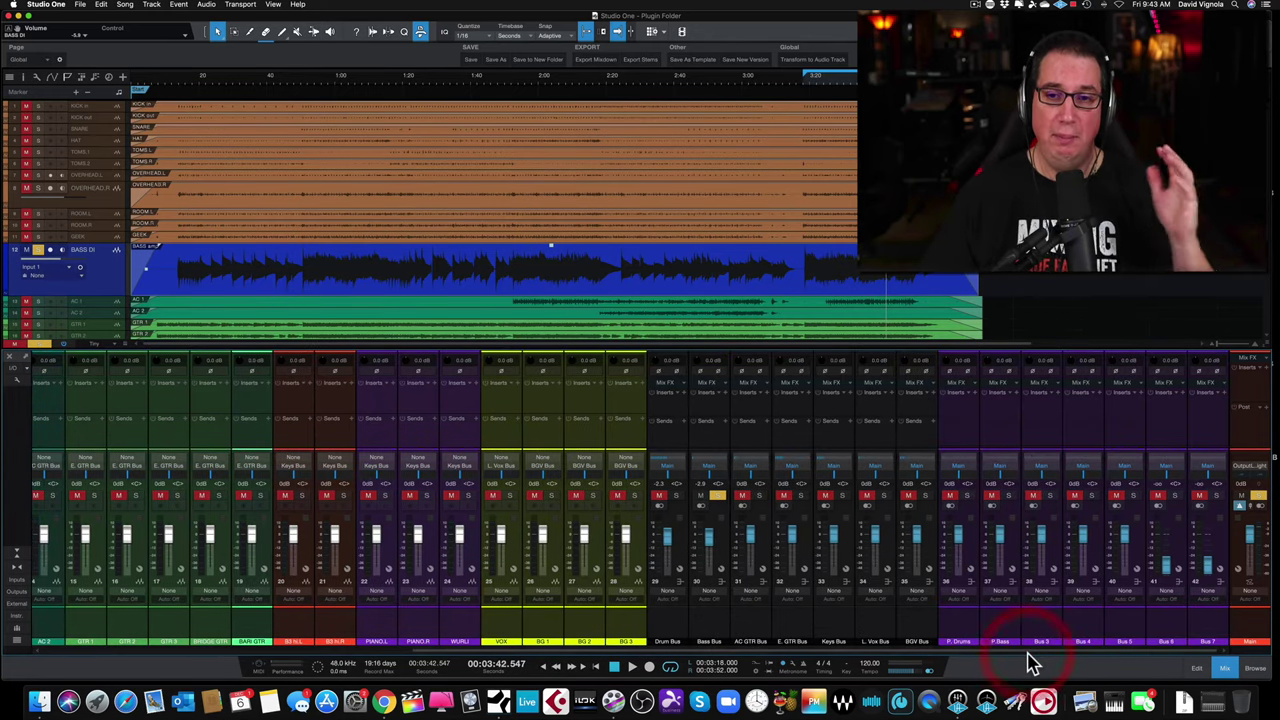